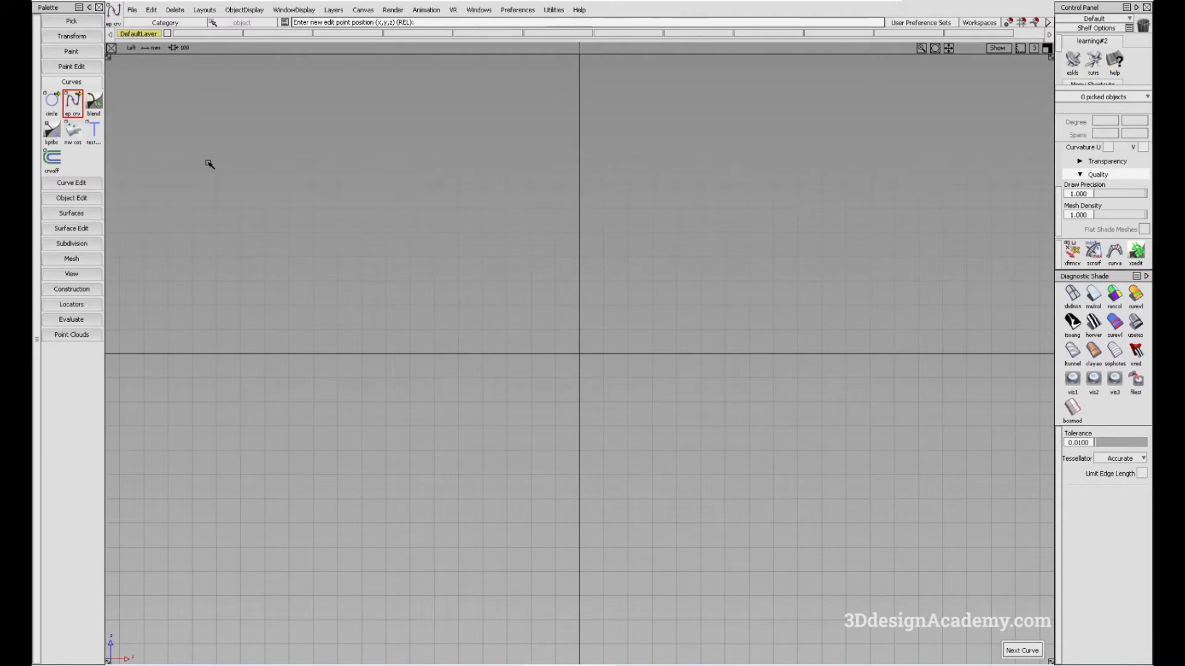
Bring up the Keypoint Curve Toolbox and place it in the upper part of the modelling view
click(52, 130)
drag(185, 221, 184, 147)
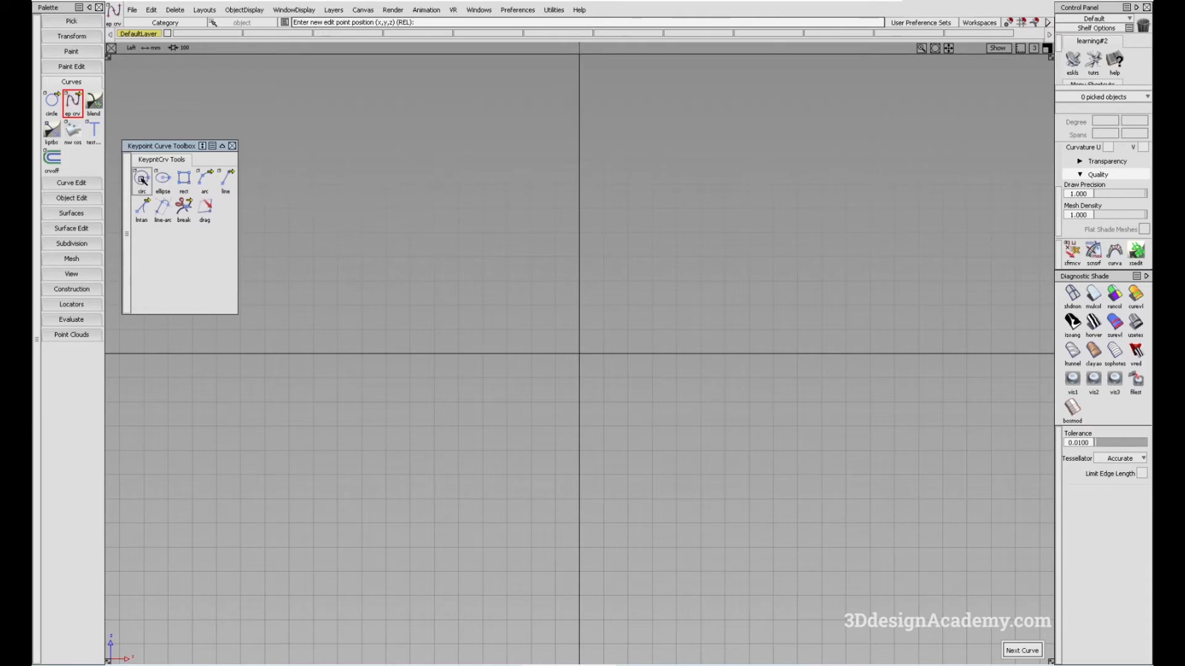
Draw a keypoint circle centred on the grid origin with a freehand radius, and clear the selection
click(142, 179)
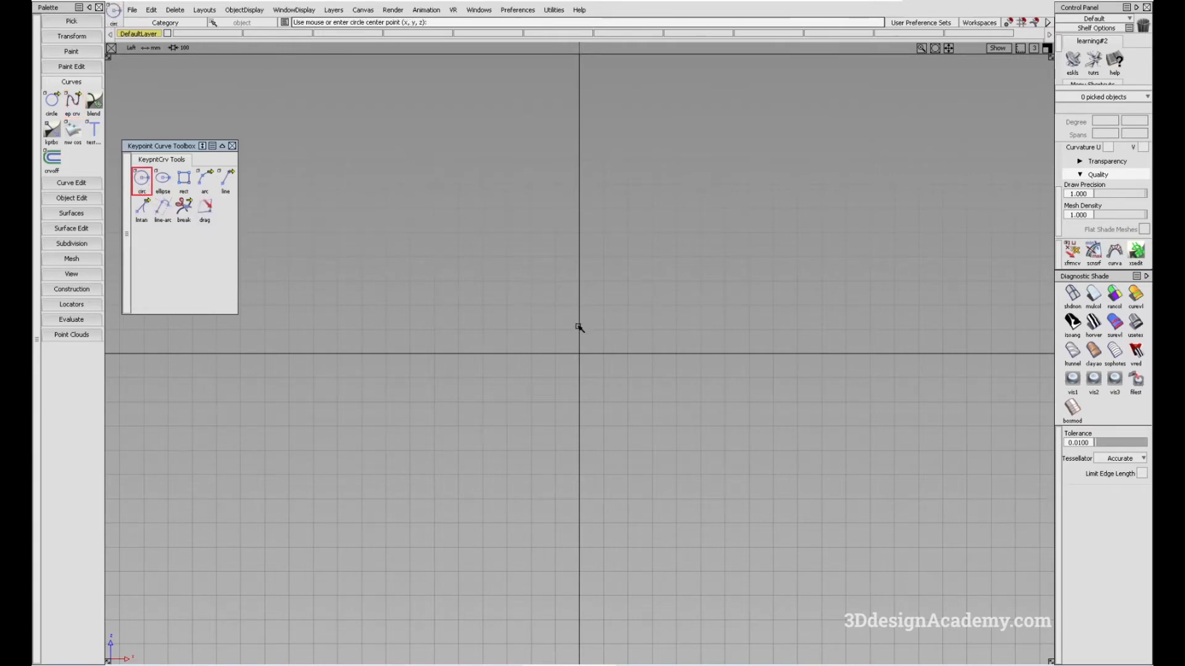
click(581, 355)
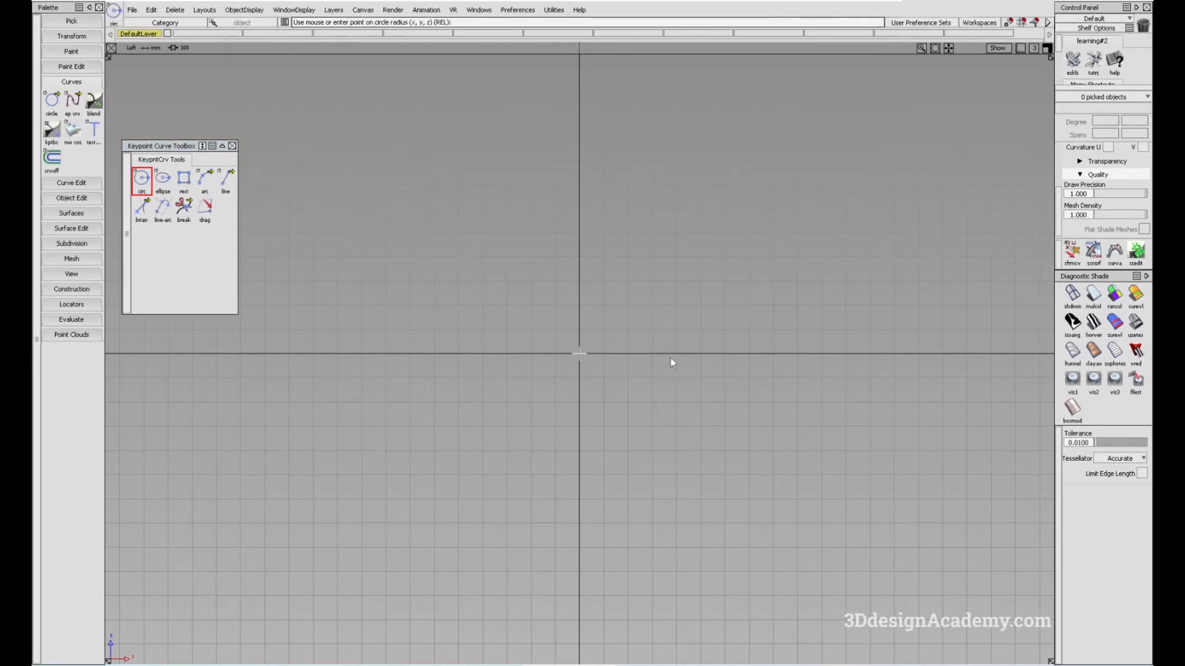
drag(657, 356, 694, 357)
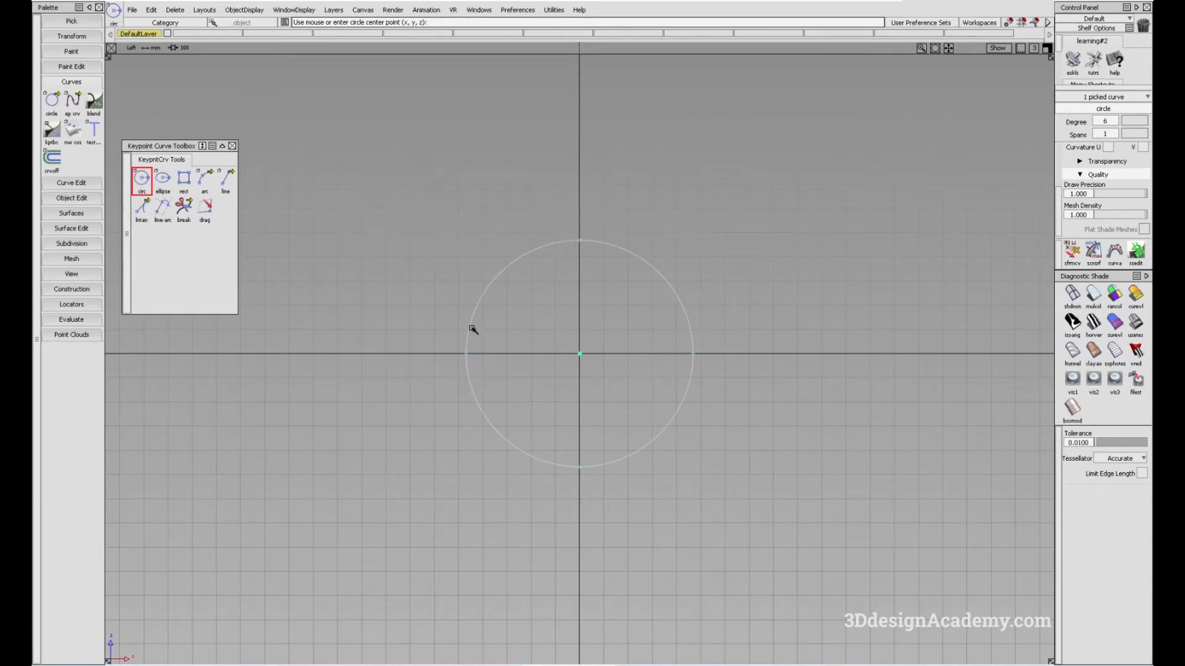
alt+shift+middle_drag(666, 365, 643, 368)
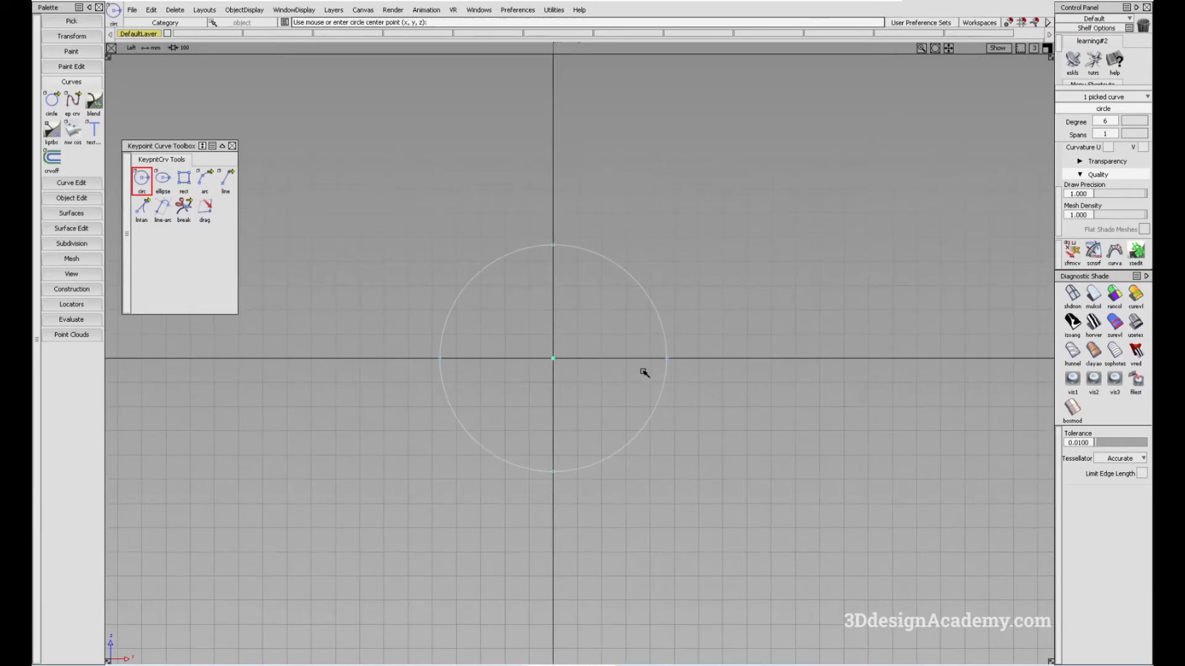
alt+shift+right_drag(635, 365, 637, 354)
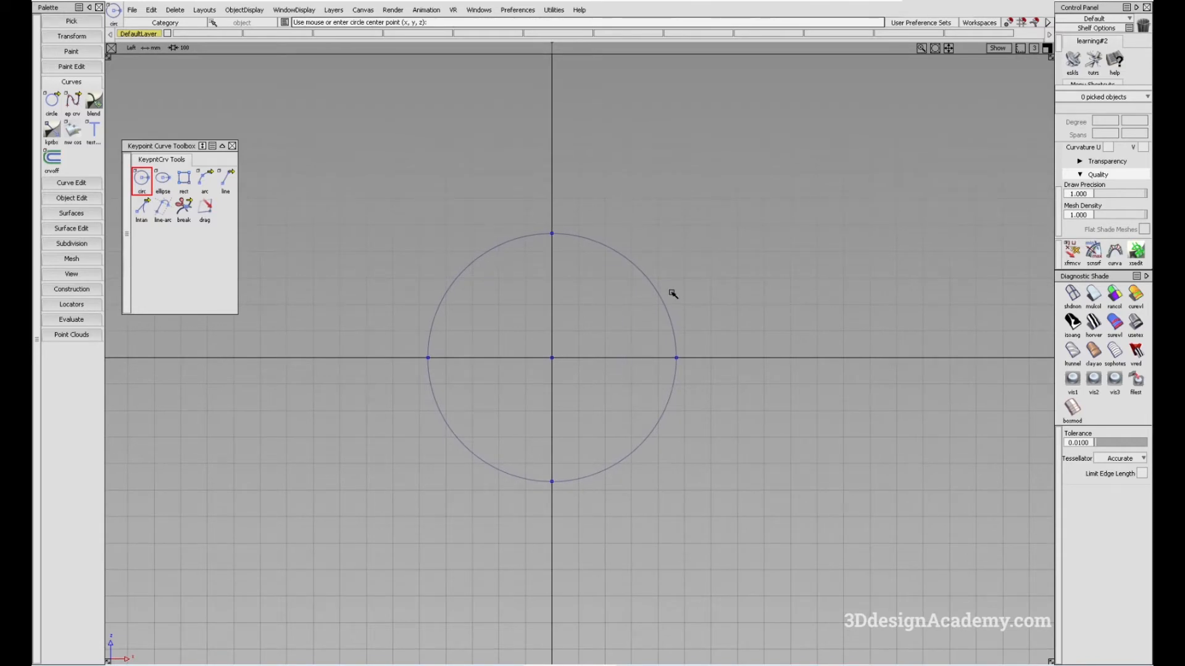
alt+shift+middle_drag(666, 321, 623, 302)
Pick the freehand circle at the origin and delete it
mouse_move(626, 412)
ctrl+shift+mouse_down()
mouse_move(586, 279)
mouse_move(740, 348)
ctrl+shift+mouse_up()
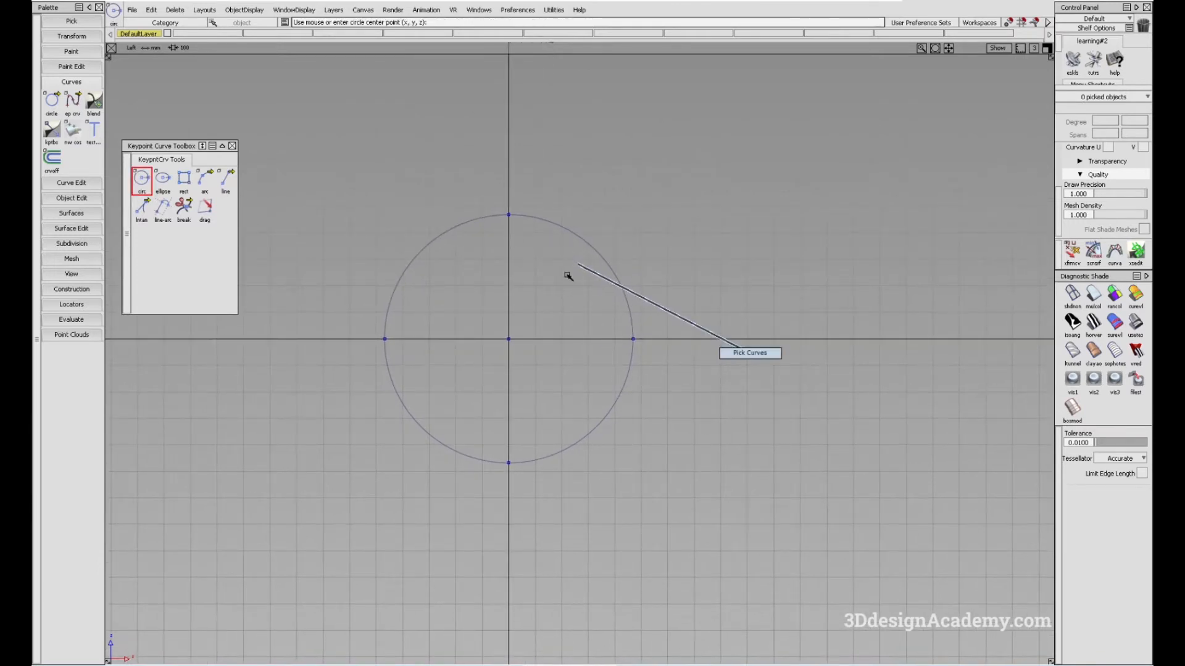
click(634, 339)
key(Delete)
key(Return)
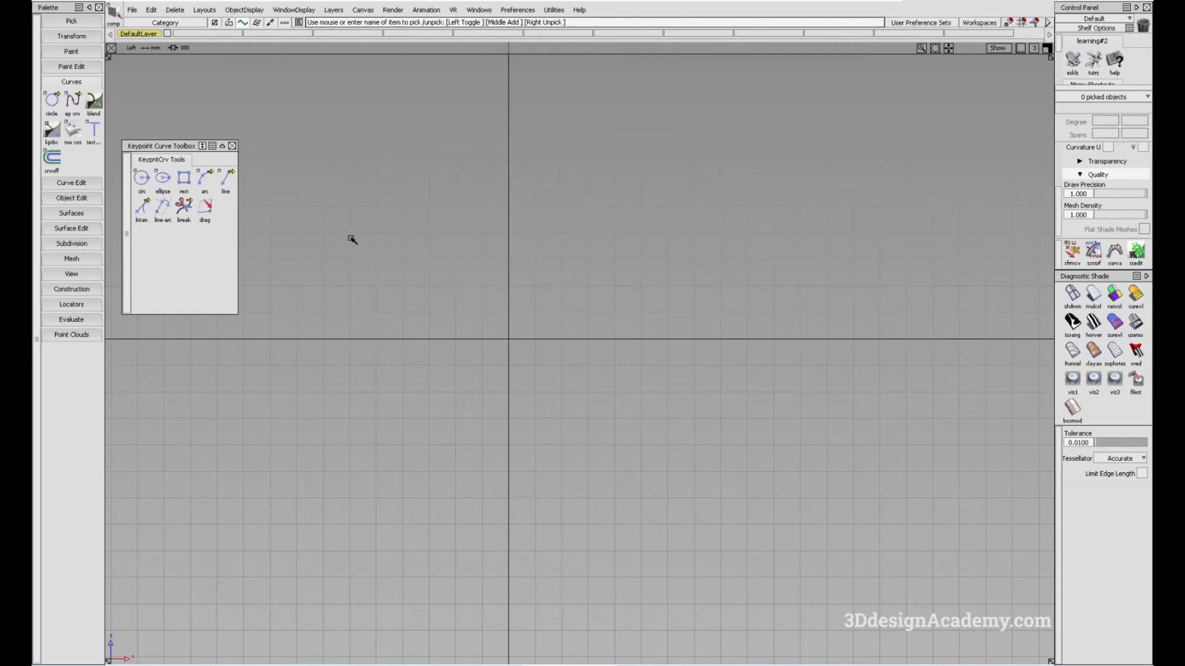
Draw a keypoint circle centred on the grid origin with a radius of 200 mm, and clear the selection
click(142, 178)
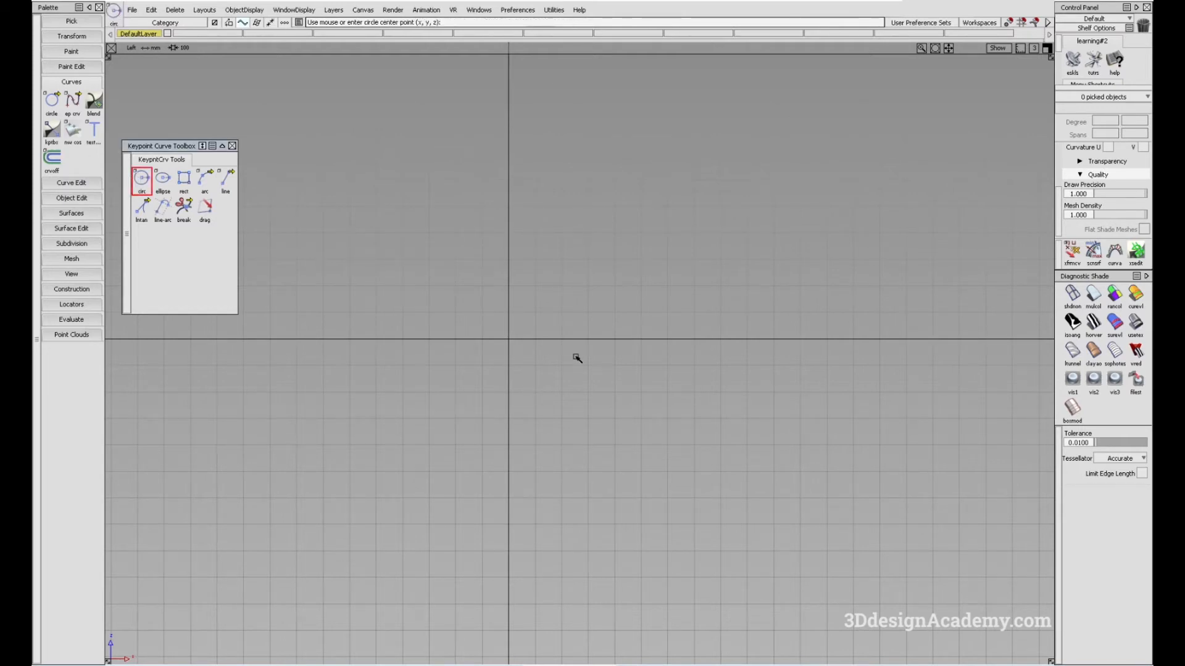
click(510, 341)
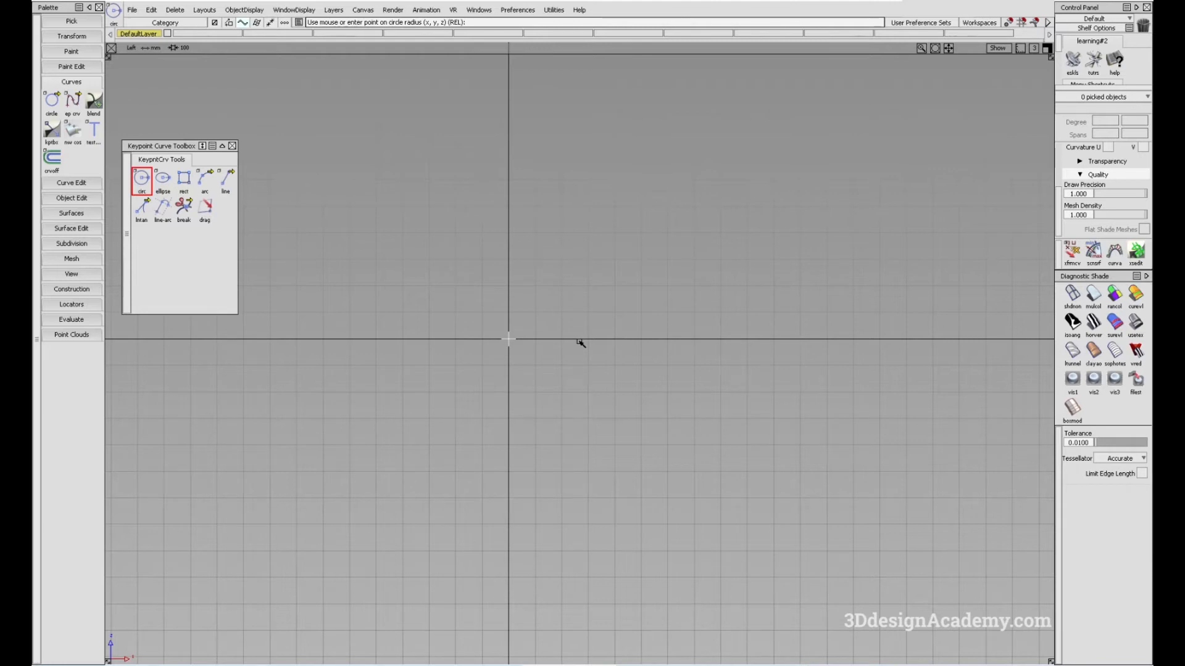
text(00)
key(Return)
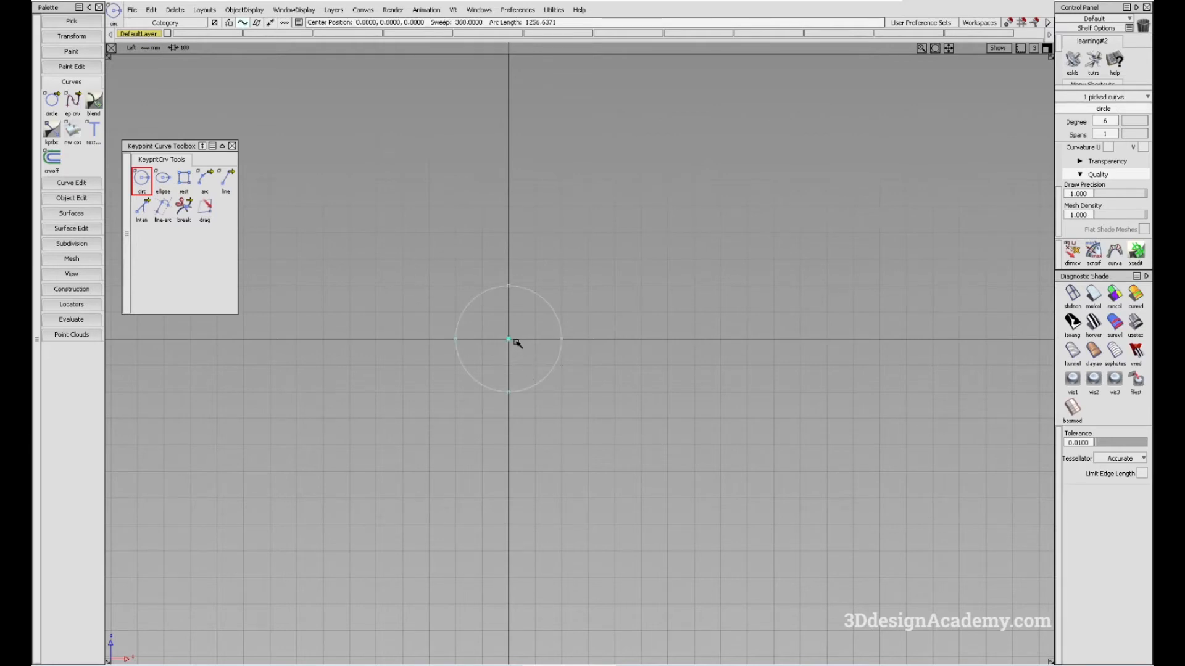
alt+shift+middle_drag(524, 334, 597, 351)
ctrl+shift+drag(612, 461, 611, 349)
Pick the circle and show its attributes in the Information Window
ctrl+shift+drag(600, 306, 710, 384)
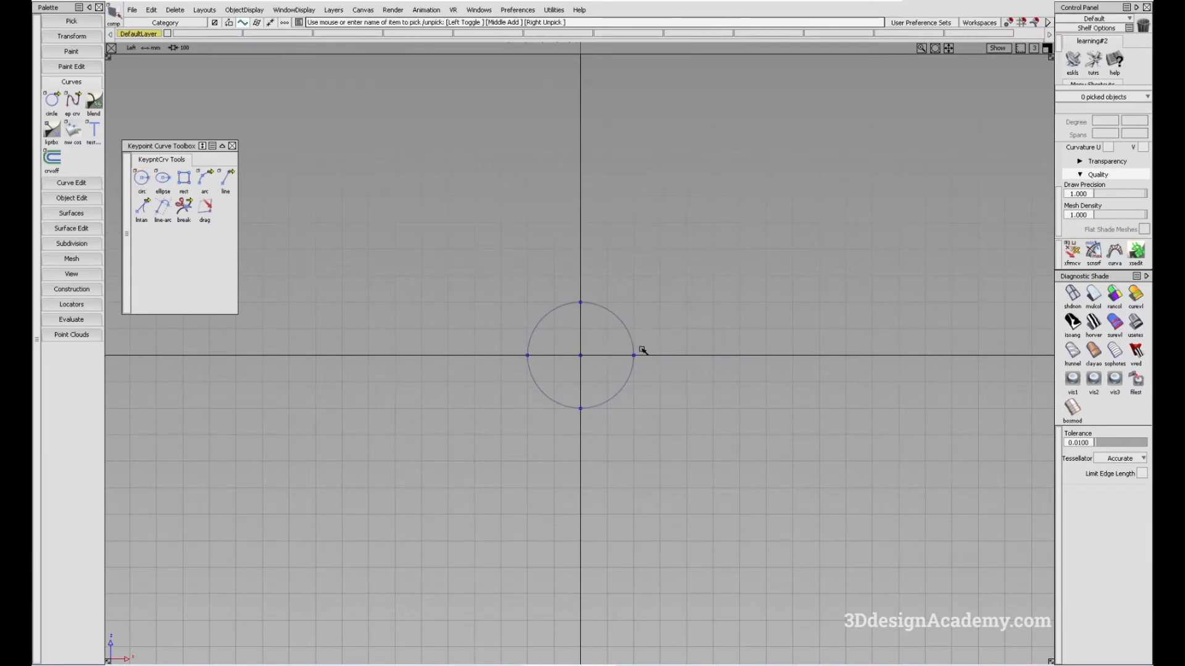
alt+shift+middle_drag(669, 340, 645, 357)
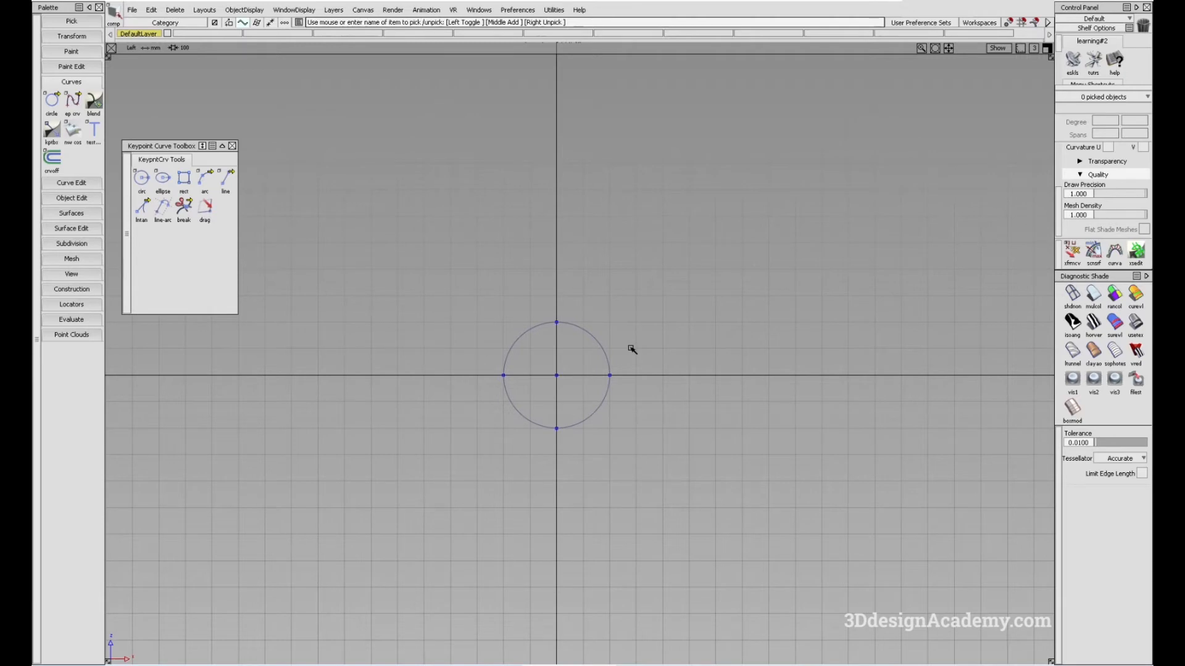
ctrl+shift+right_click(624, 344)
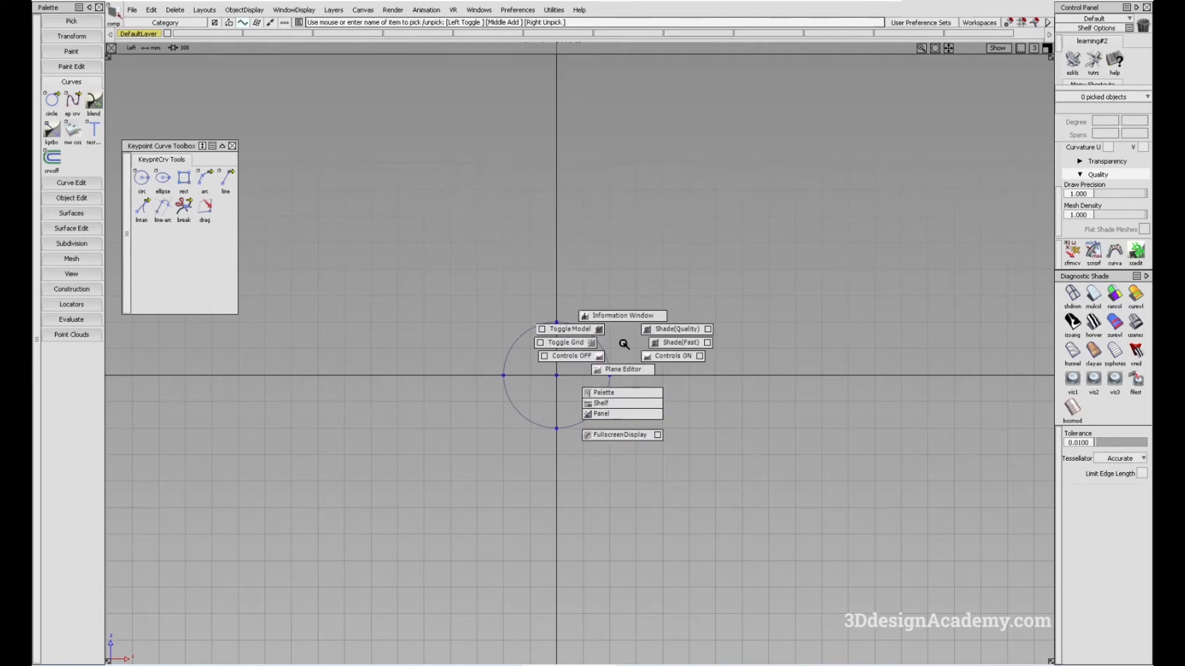
alt+shift+middle_drag(625, 351, 618, 318)
ctrl+shift+click(619, 317)
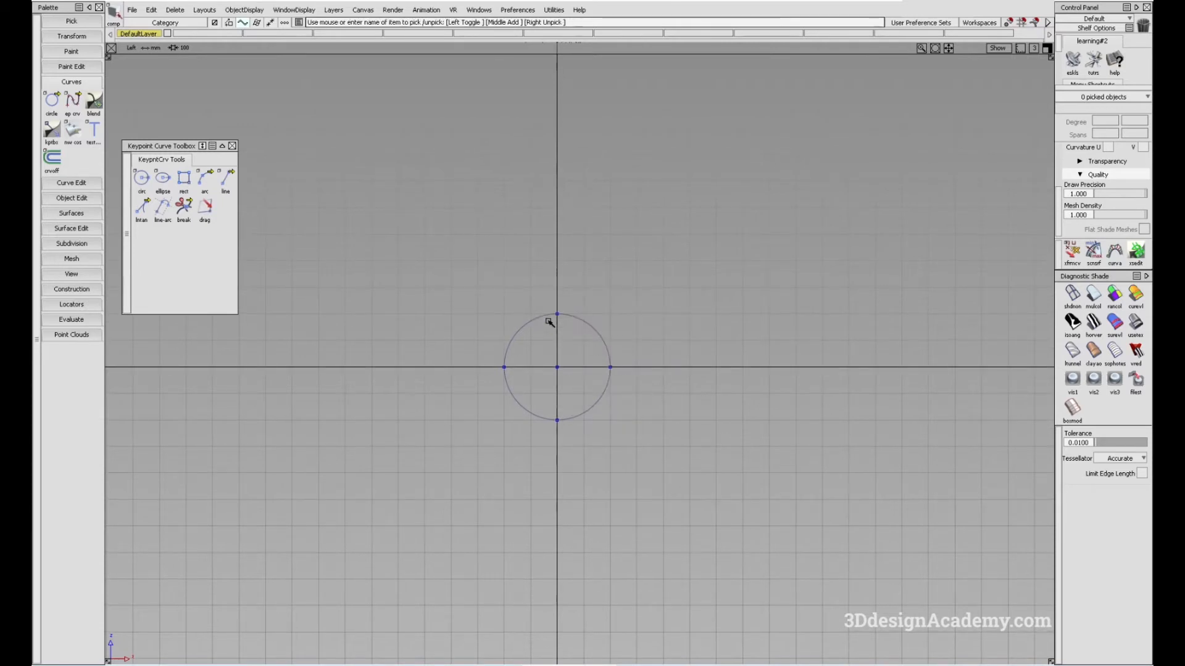
ctrl+shift+click(635, 305)
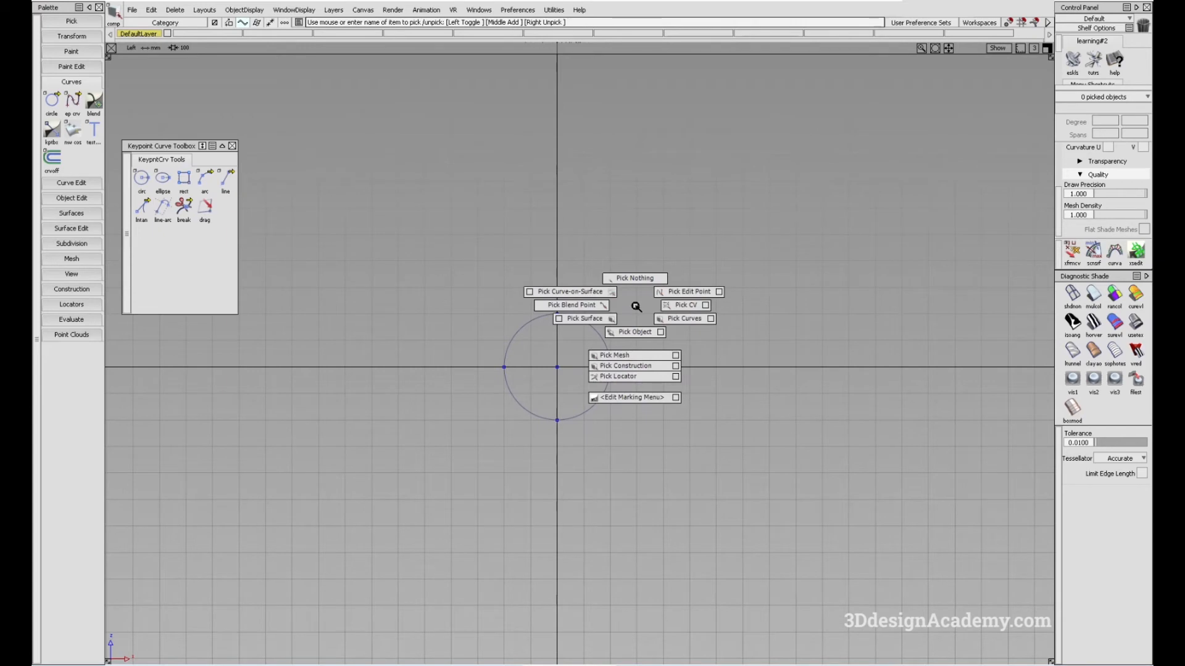
ctrl+shift+drag(637, 306, 653, 320)
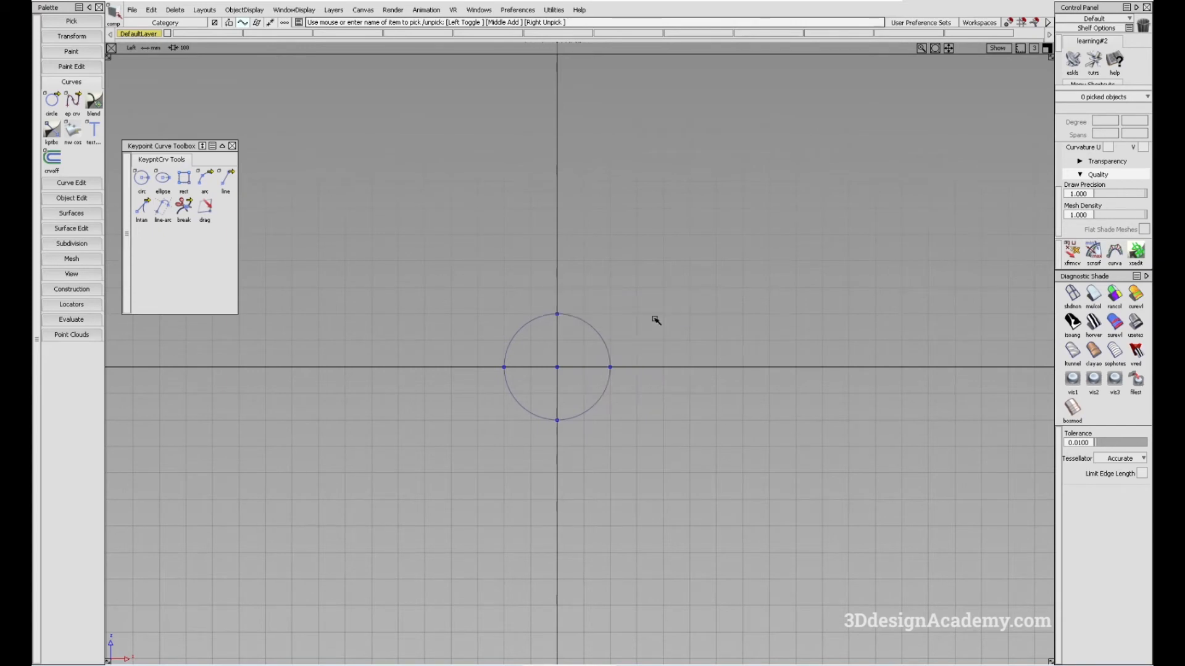
click(637, 378)
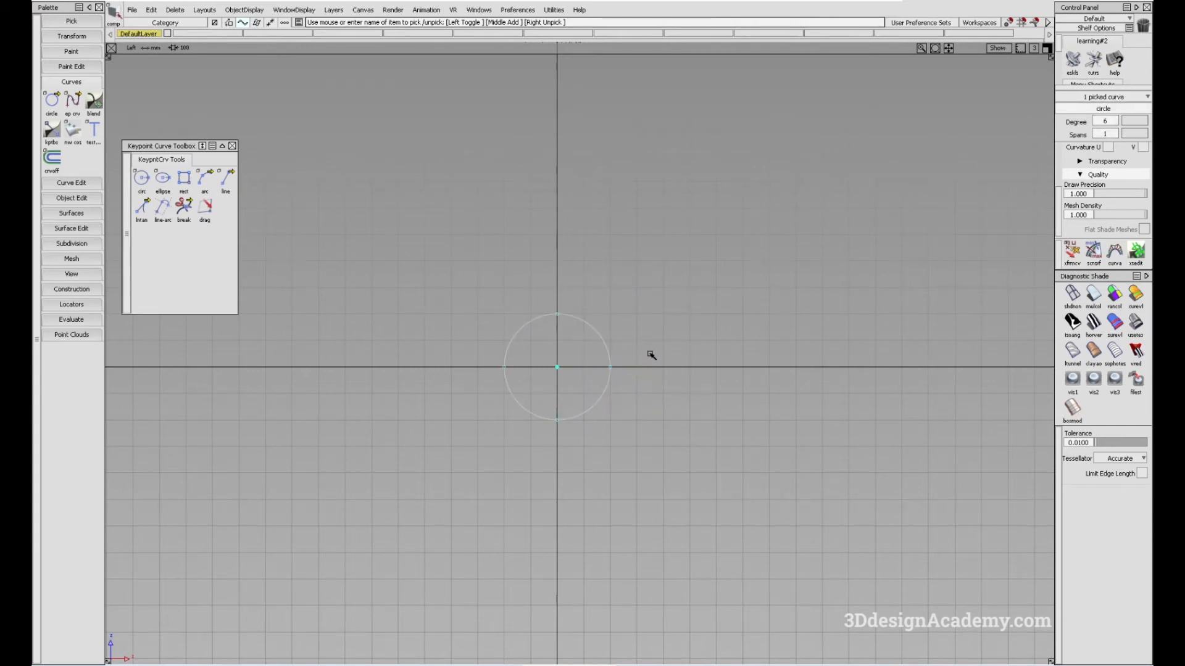
ctrl+shift+drag(651, 356, 675, 340)
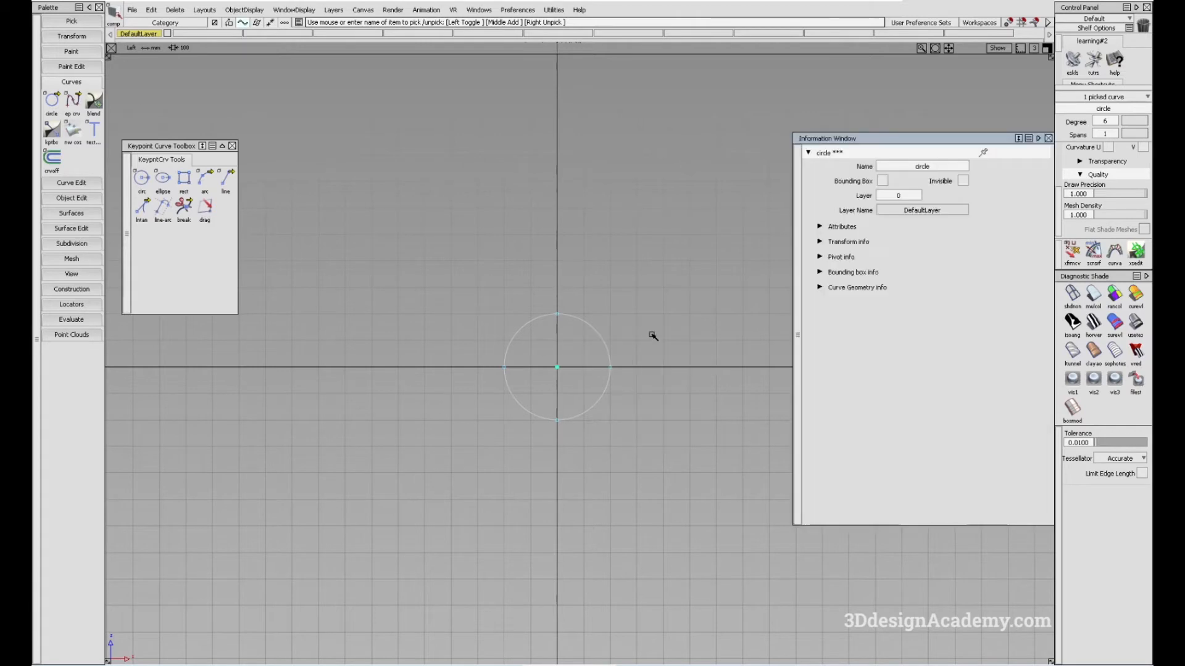
click(847, 227)
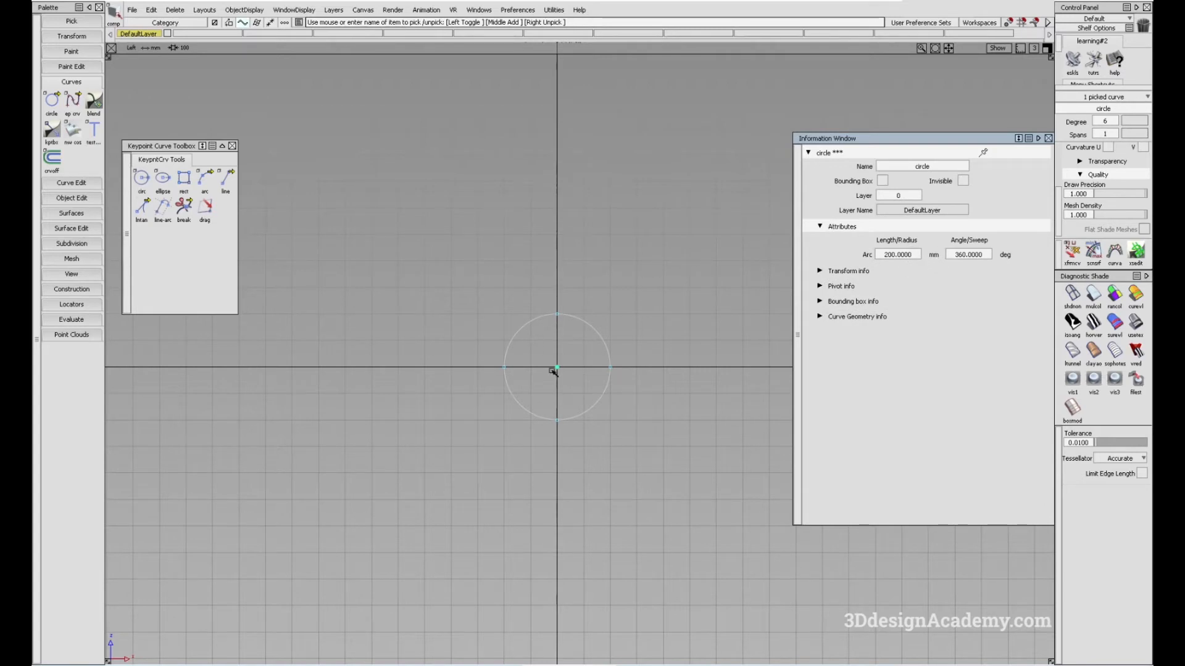
Set the circle's radius to 300 mm and clear the selection
alt+shift+middle_drag(710, 336, 628, 352)
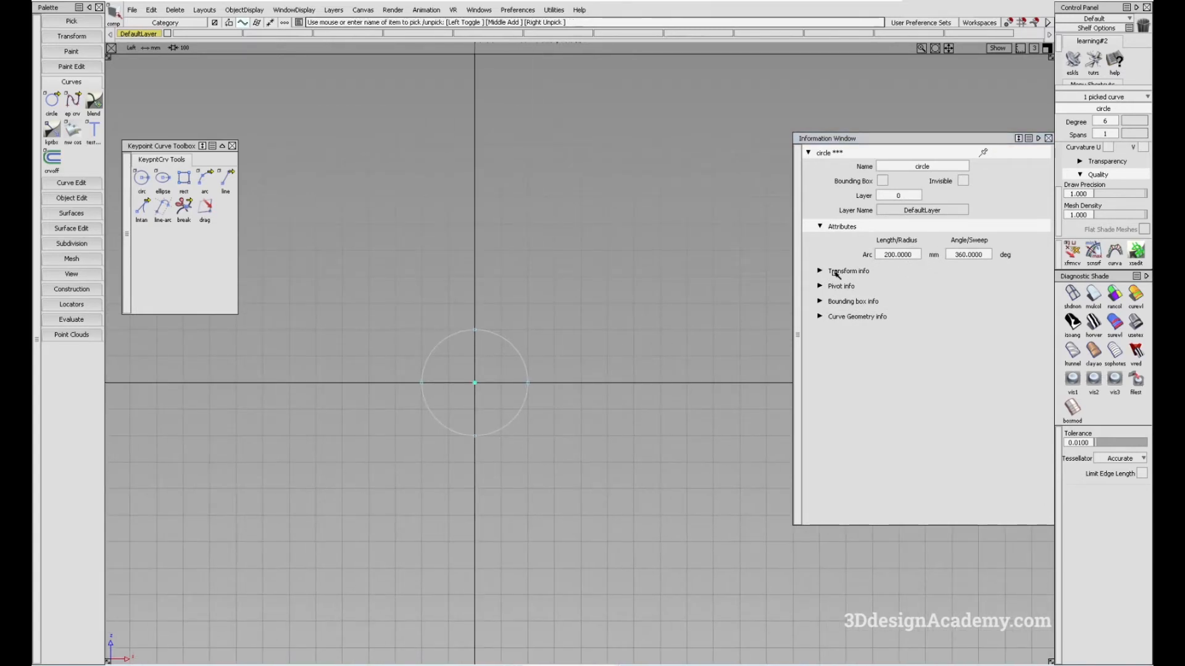
click(916, 254)
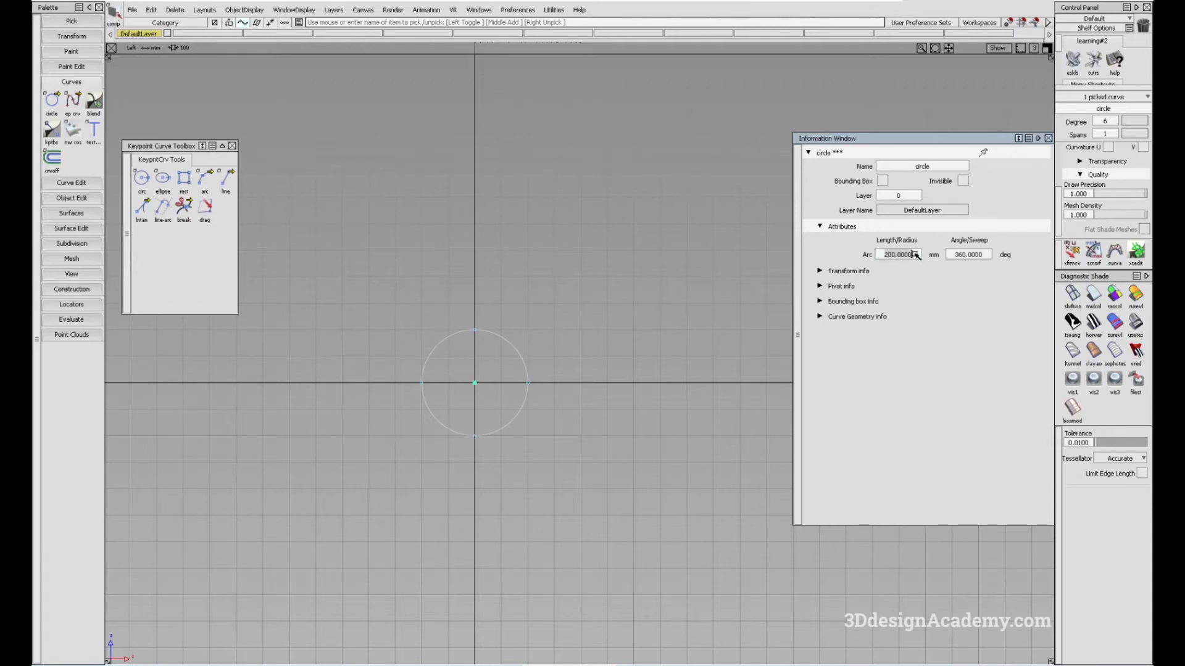
text(300)
key(Return)
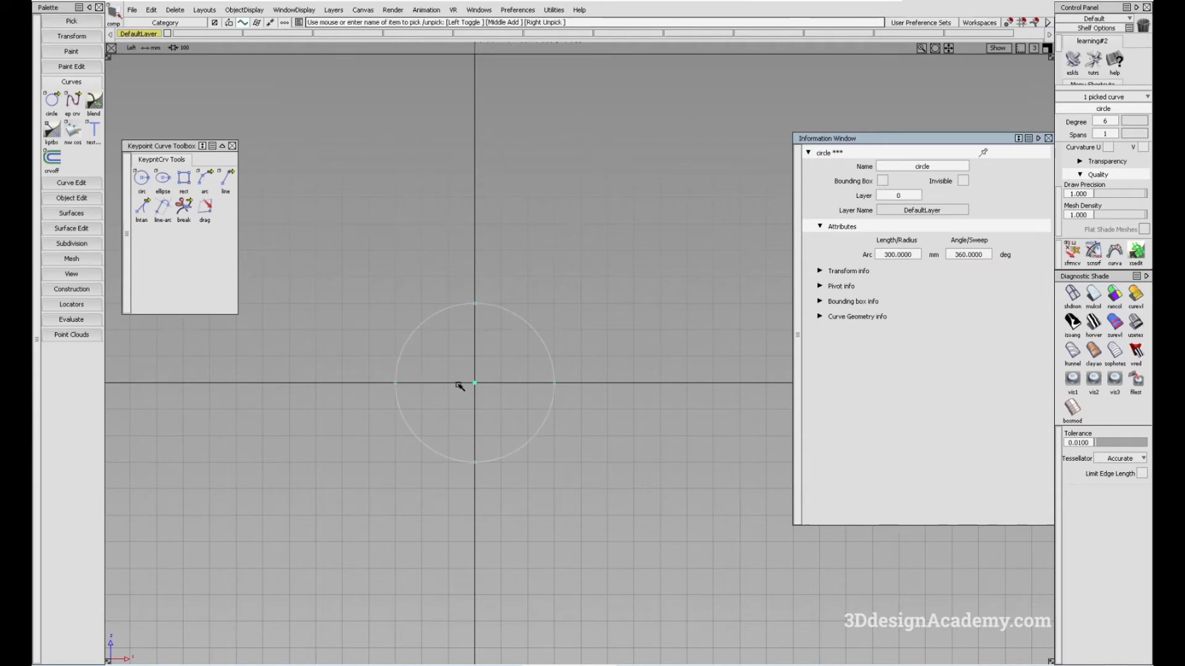
alt+shift+right_drag(488, 359, 500, 368)
alt+shift+middle_drag(501, 367, 574, 344)
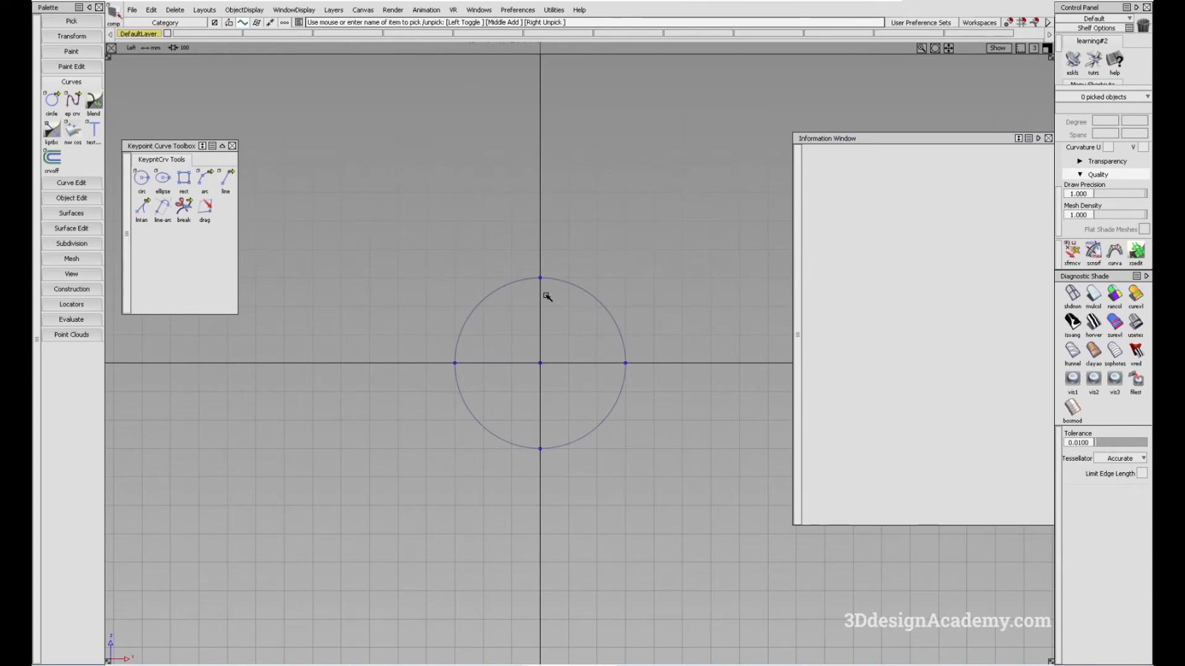
Try to delete the picked circle's construction history, and clear the selection
drag(590, 304, 615, 329)
alt+shift+middle_drag(627, 333, 620, 327)
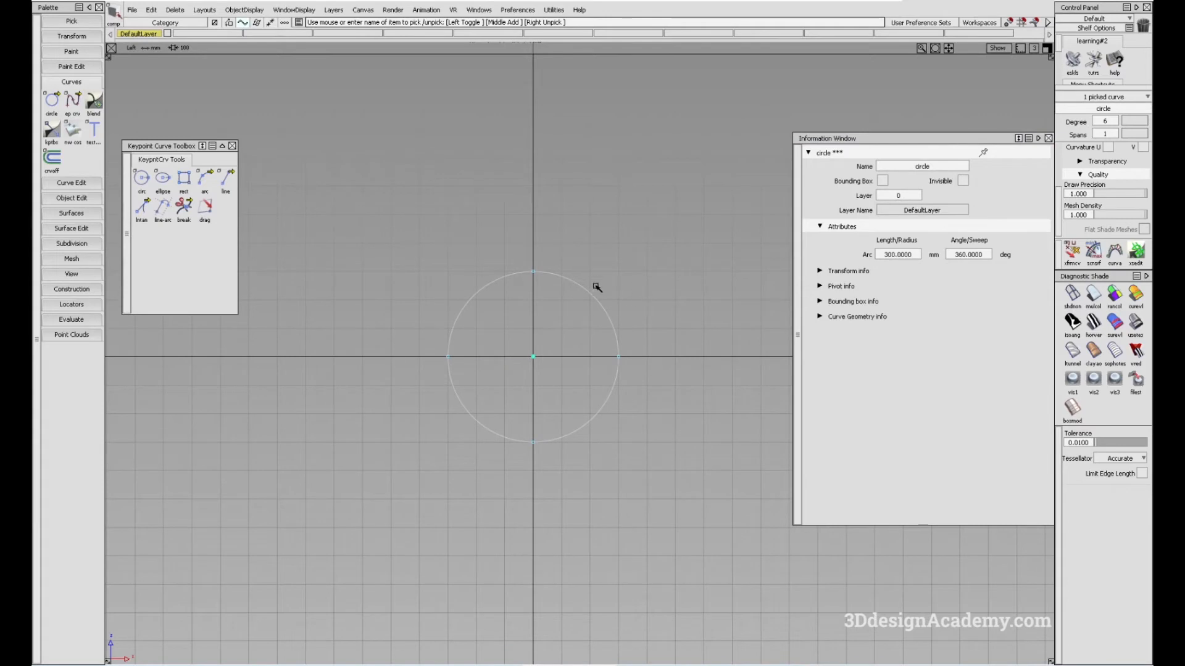
ctrl+shift+drag(308, 396, 282, 287)
ctrl+shift+drag(550, 290, 681, 370)
click(505, 270)
click(178, 12)
click(180, 38)
ctrl+shift+drag(575, 481, 571, 354)
ctrl+shift+drag(537, 454, 527, 318)
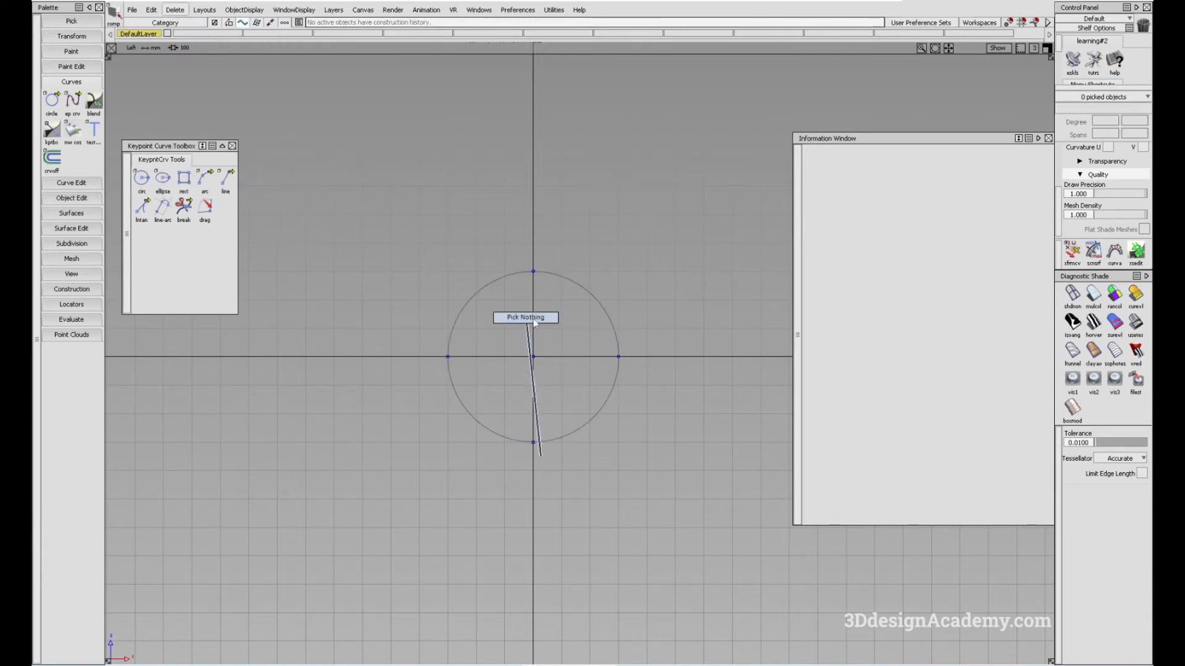
Turn on the display of the circle's CVs and hull, and clear the selection
ctrl+shift+drag(561, 301, 674, 379)
ctrl+shift+drag(412, 377, 414, 219)
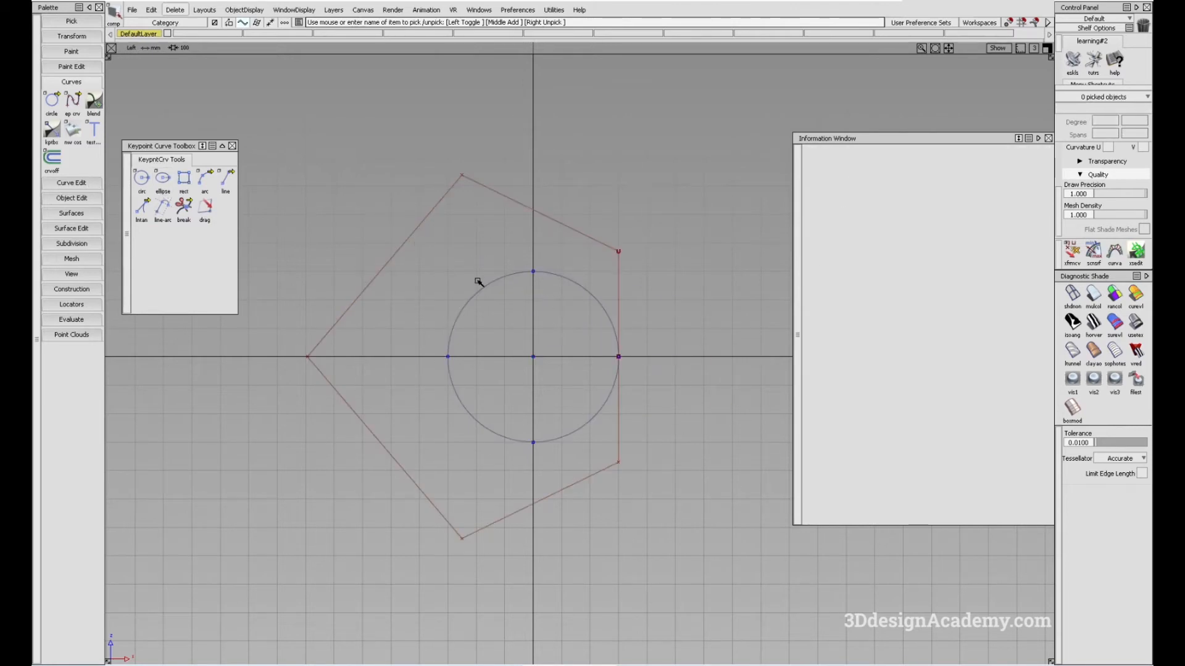
Use Extend to shorten the circle by about 26 mm just above its endpoint on the positive horizontal axis
click(71, 183)
click(72, 312)
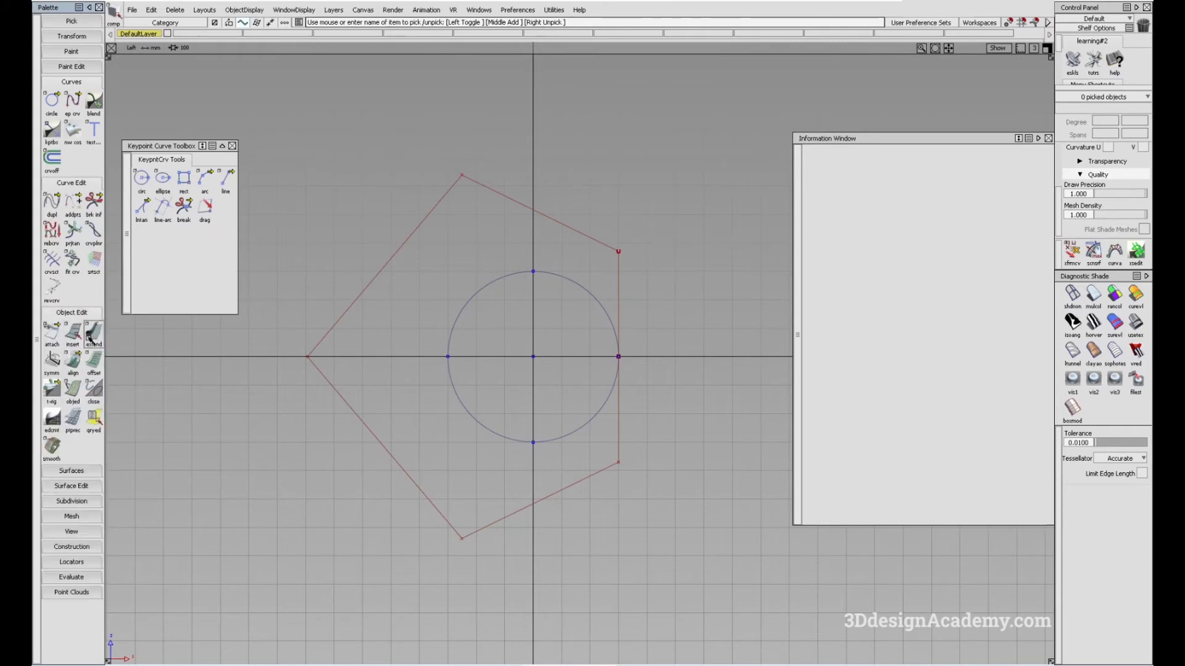
double_click(93, 333)
click(665, 375)
click(618, 344)
drag(667, 334, 662, 334)
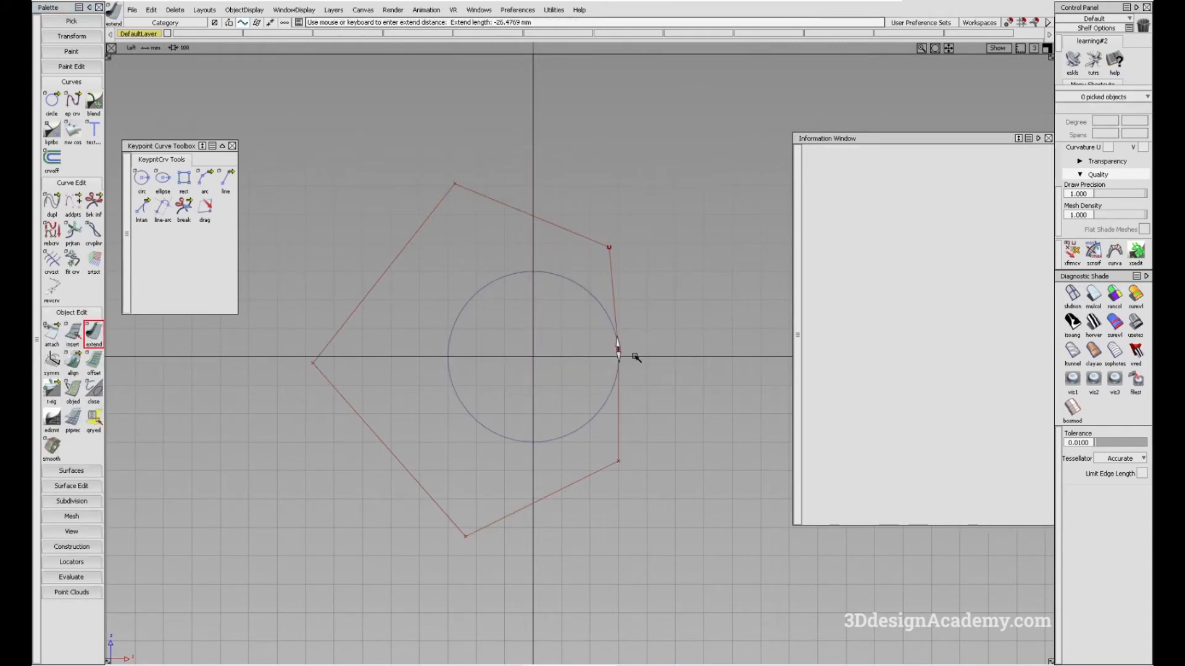
Try to extend the circle's shortened end back to its other end on the horizontal axis, undoing the attempts
click(615, 383)
key(ctrl+z)
click(618, 347)
alt+shift+click(618, 355)
alt+shift+right_drag(619, 355, 895, 329)
alt+shift+middle_drag(894, 329, 737, 357)
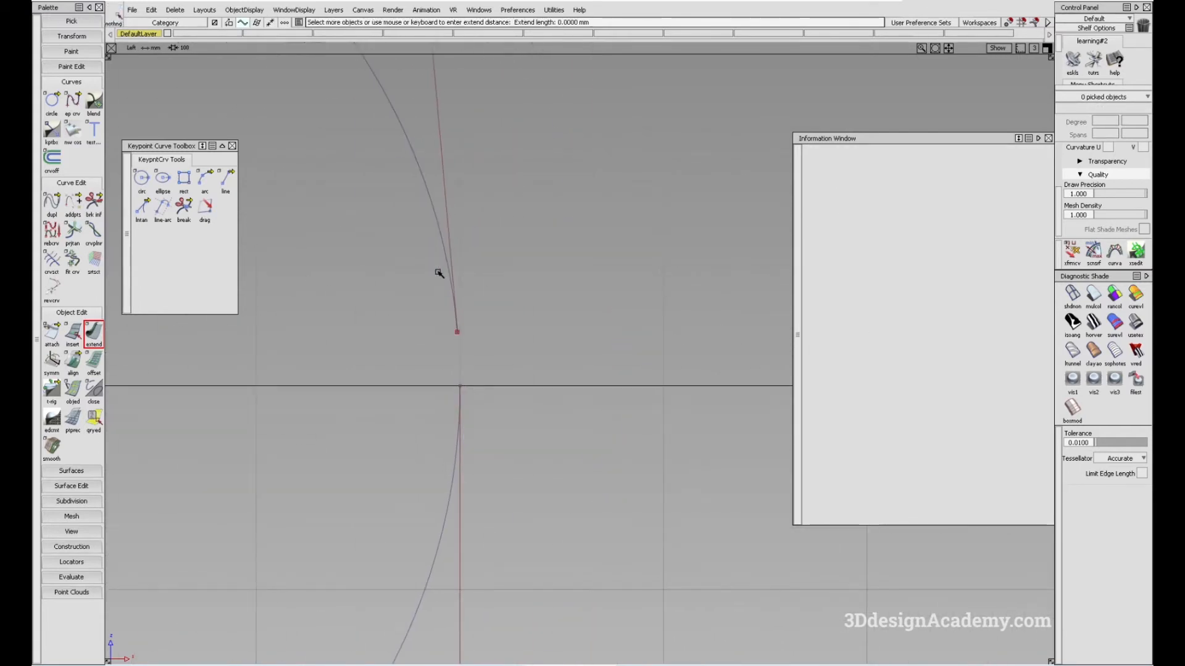
click(463, 395)
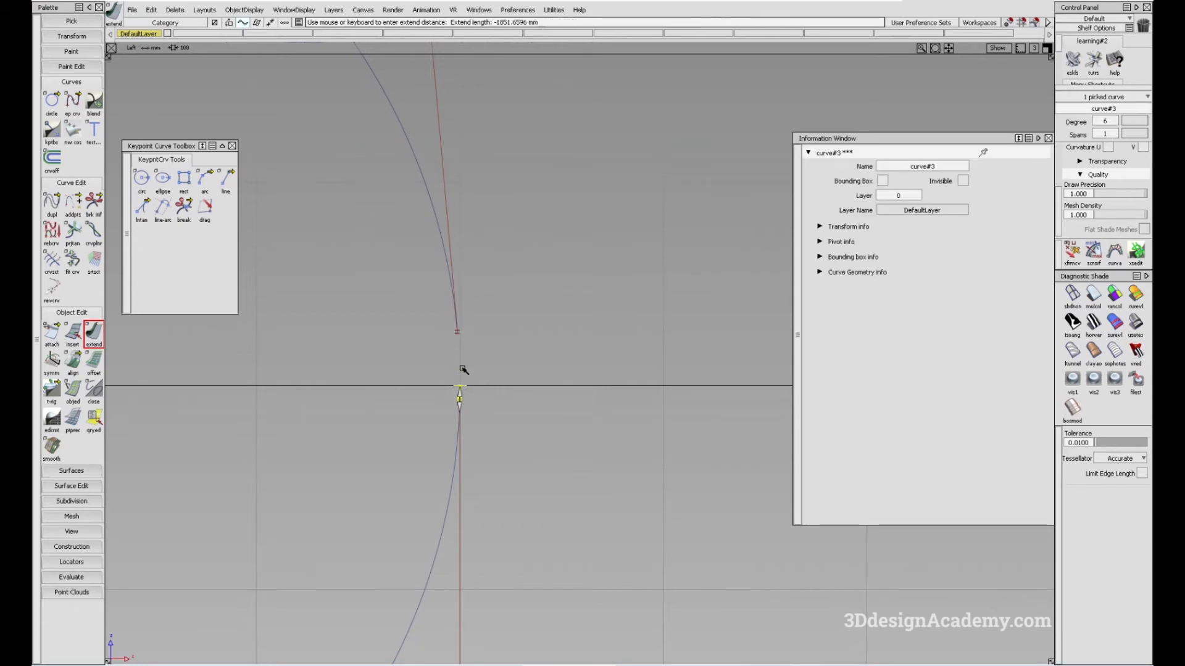
key(ctrl+z)
alt+shift+right_drag(463, 394, 543, 345)
click(453, 284)
drag(456, 397, 461, 384)
alt+shift+right_drag(488, 372, 486, 328)
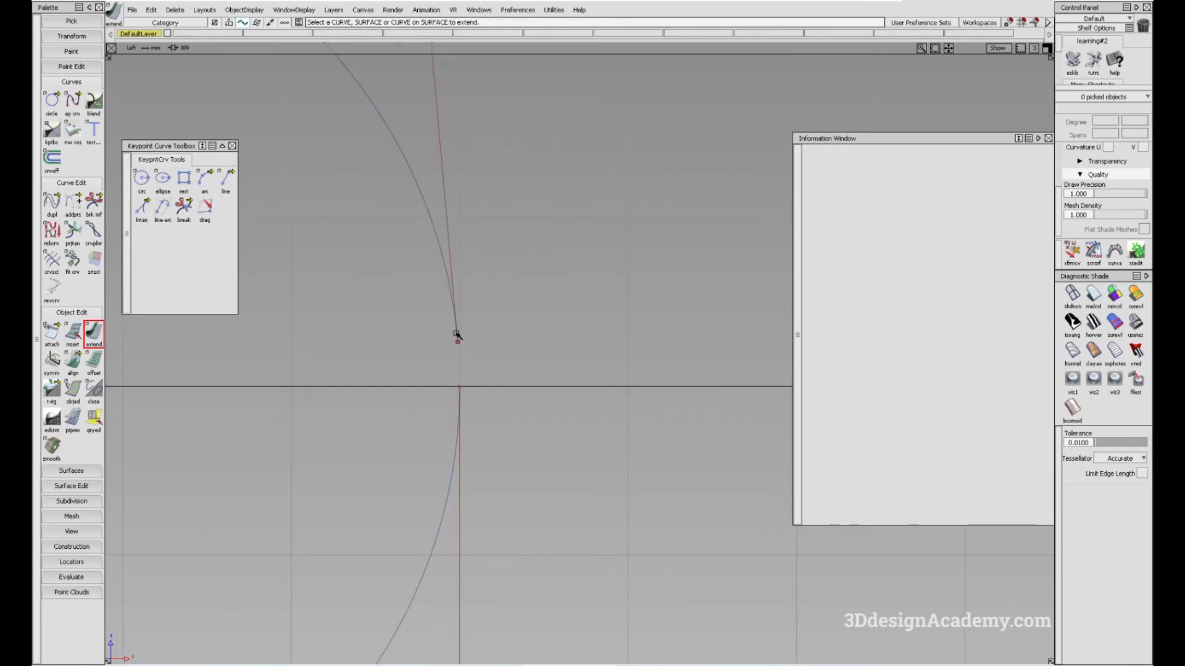
Draw an edit-point line from the circle's lower end outward along the horizontal axis as a snapping reference
click(70, 110)
click(459, 387)
click(522, 407)
middle_drag(522, 407, 603, 411)
ctrl+shift+drag(434, 476, 432, 518)
Extend the circle's shortened end by 26.4769 mm to meet the reference line's start on the horizontal axis
click(93, 335)
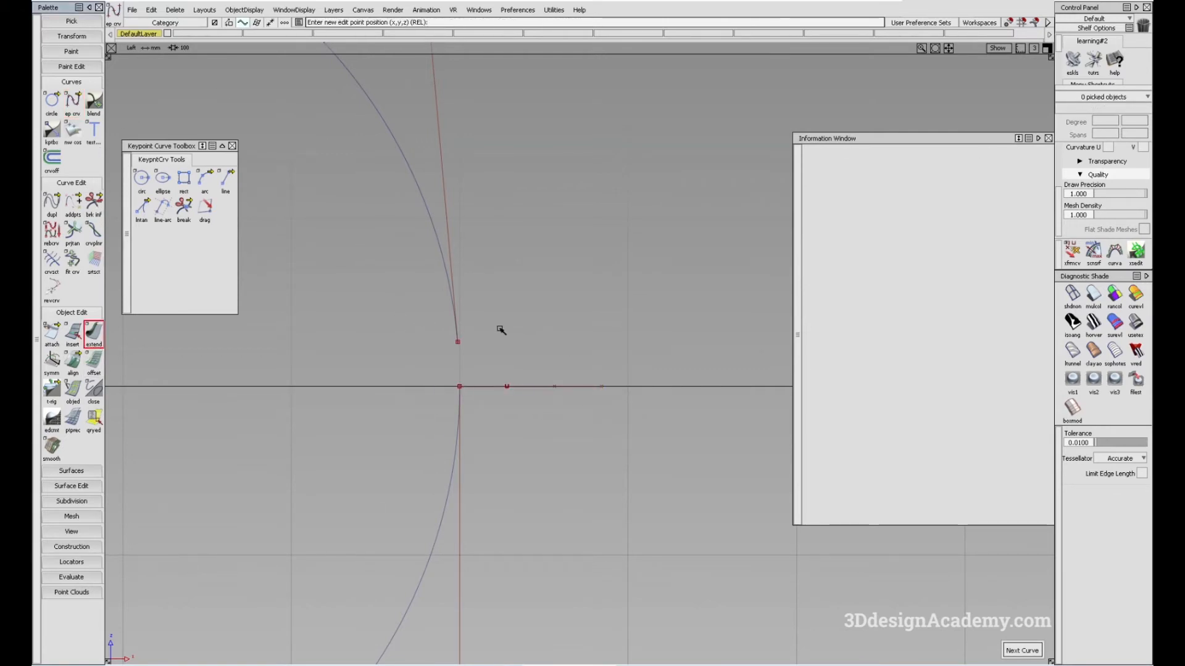
click(458, 339)
alt+shift+right_drag(477, 375, 671, 364)
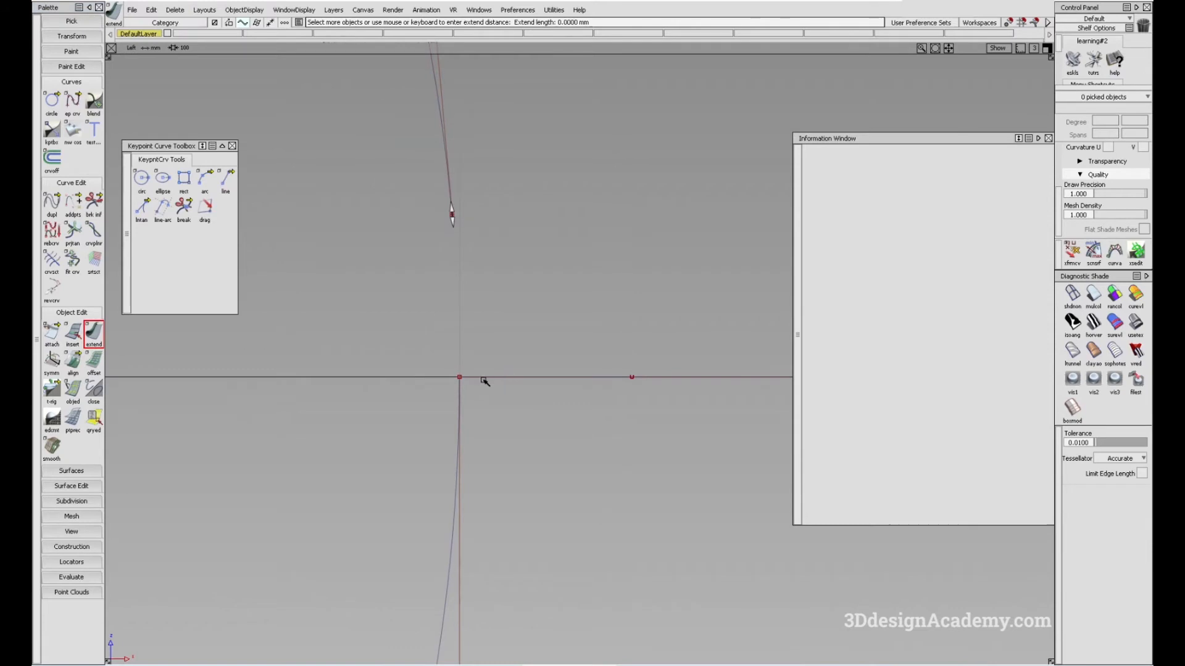
click(482, 380)
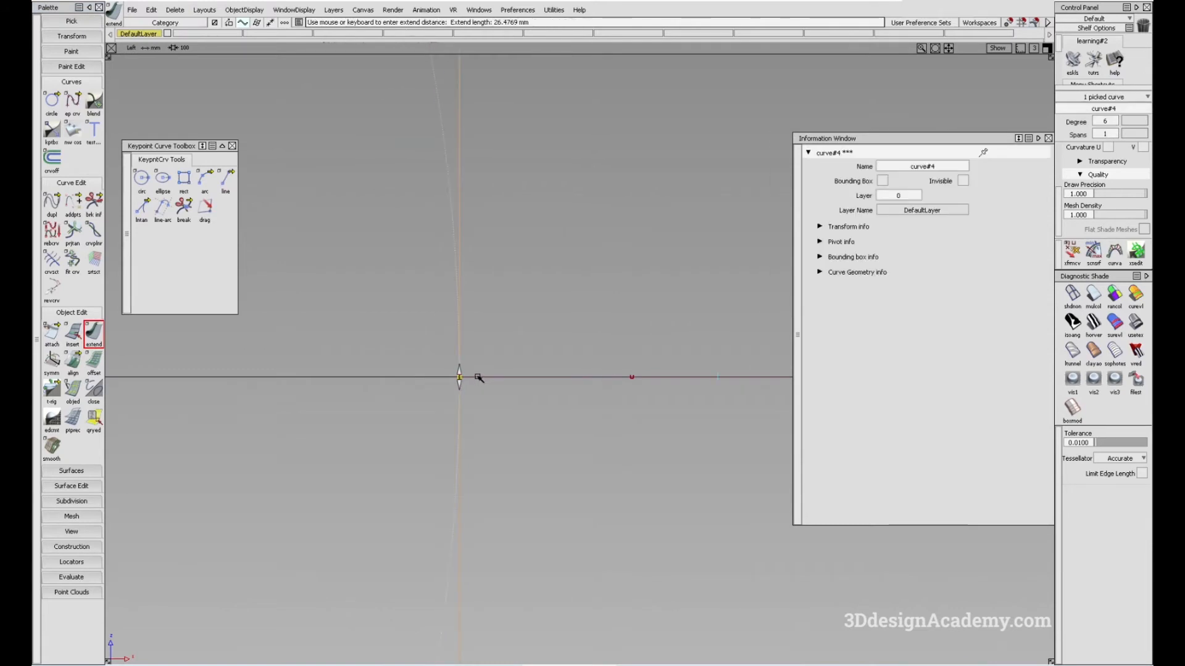
Delete the extended circle at the origin, keeping the short reference line on the horizontal axis
click(580, 354)
alt+shift+right_drag(582, 355, 426, 442)
alt+shift+right_drag(501, 395, 424, 407)
alt+shift+middle_drag(423, 407, 579, 364)
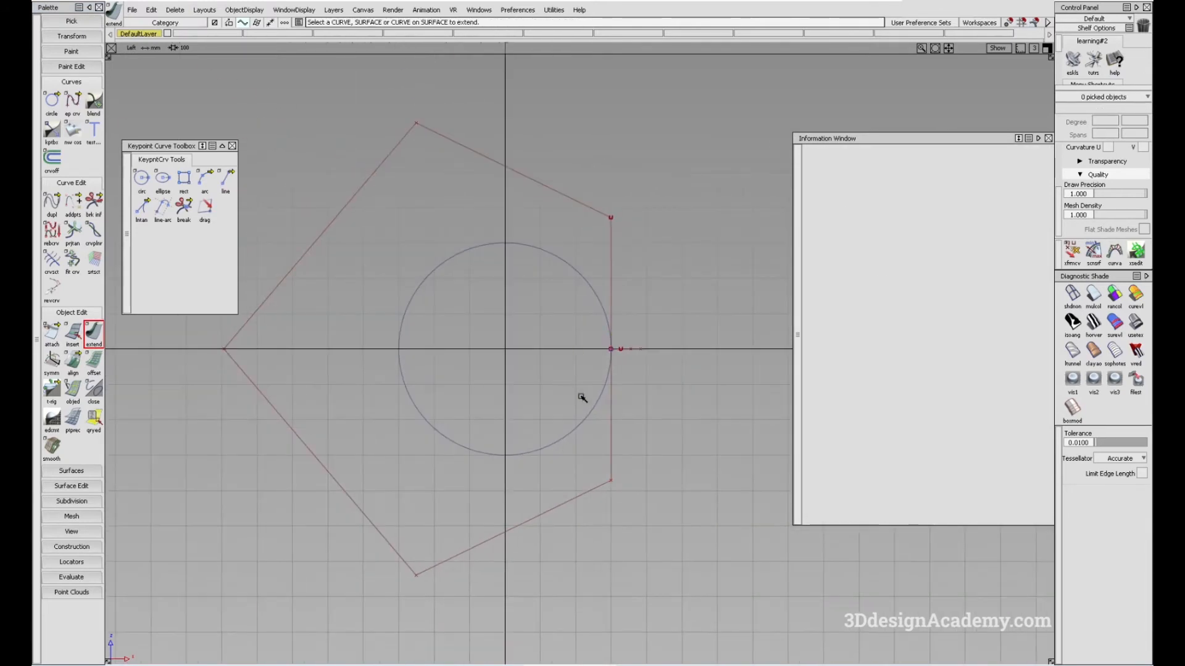
ctrl+shift+drag(504, 242, 563, 291)
click(583, 271)
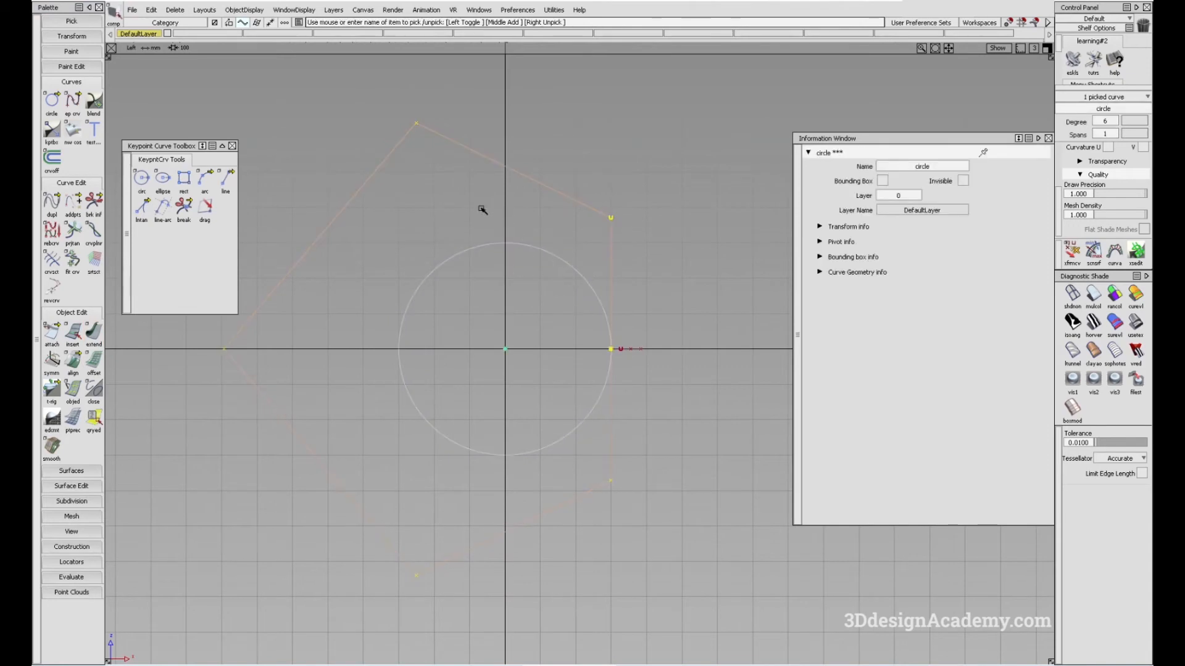
alt+shift+middle_drag(554, 466, 562, 479)
alt+shift+middle_drag(629, 412, 616, 412)
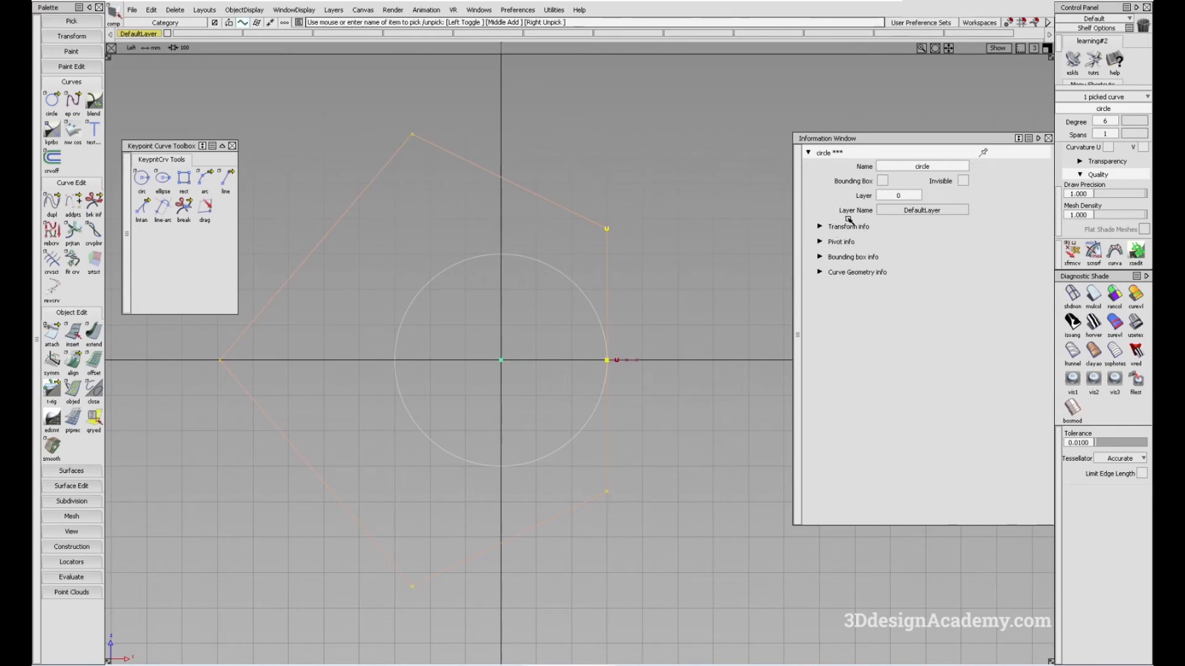
key(Delete)
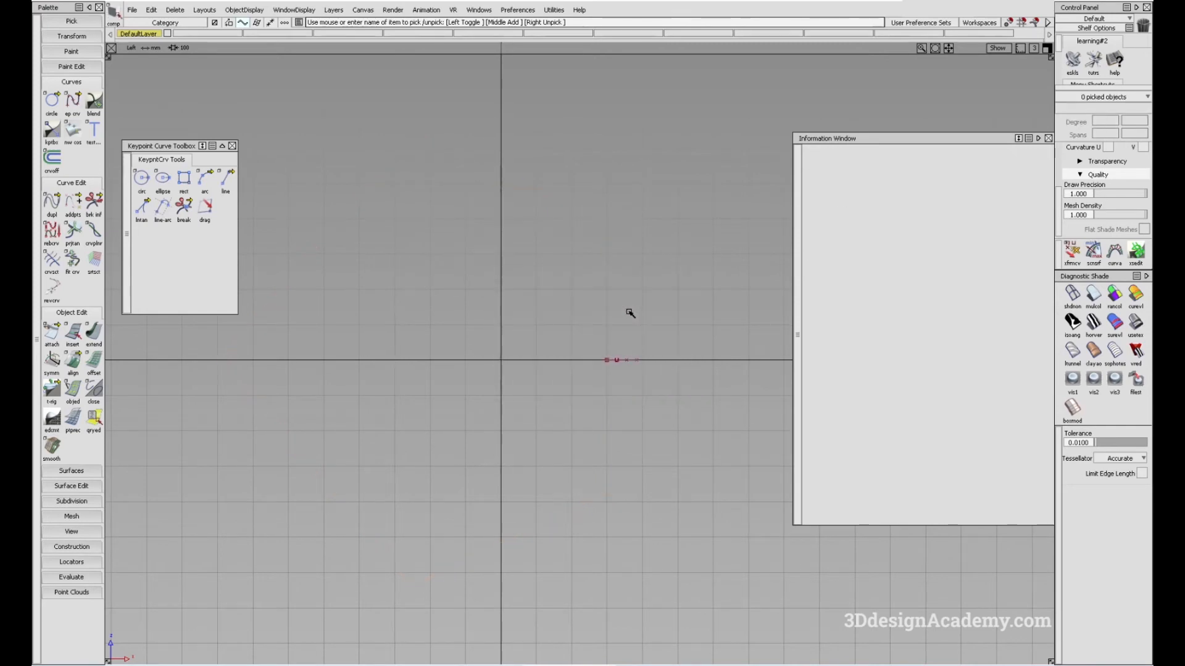
Draw a keypoint circle of 300 mm radius centred at the origin, snapping its radius to the reference line's start, and pick it
click(141, 178)
click(506, 365)
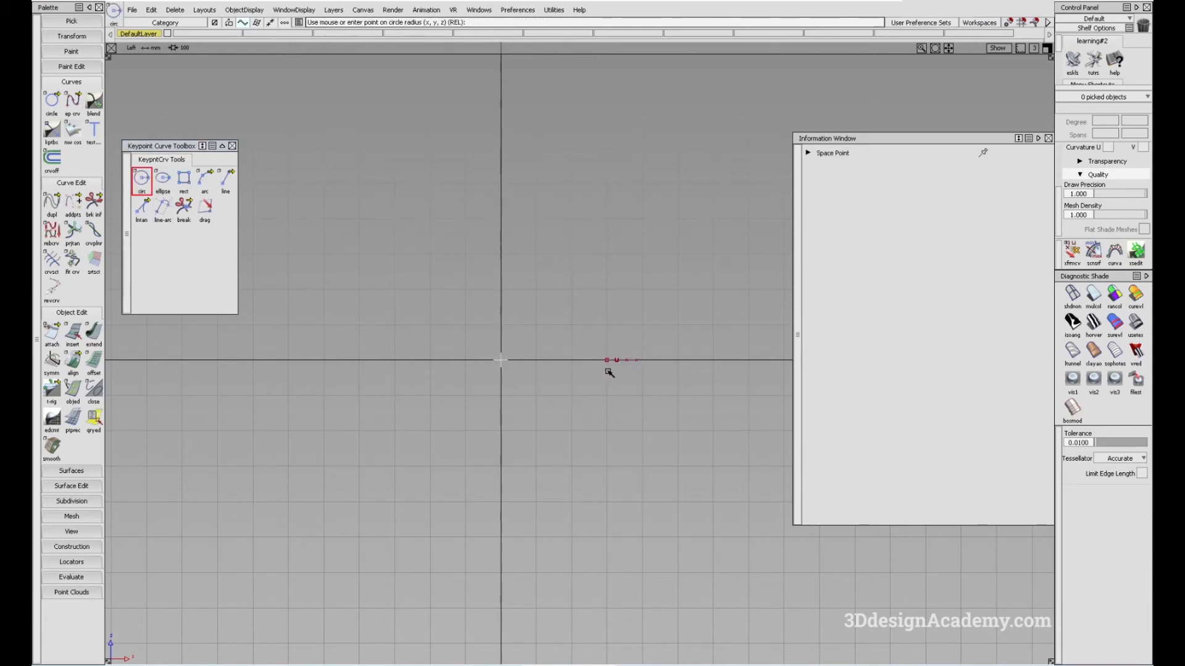
click(610, 371)
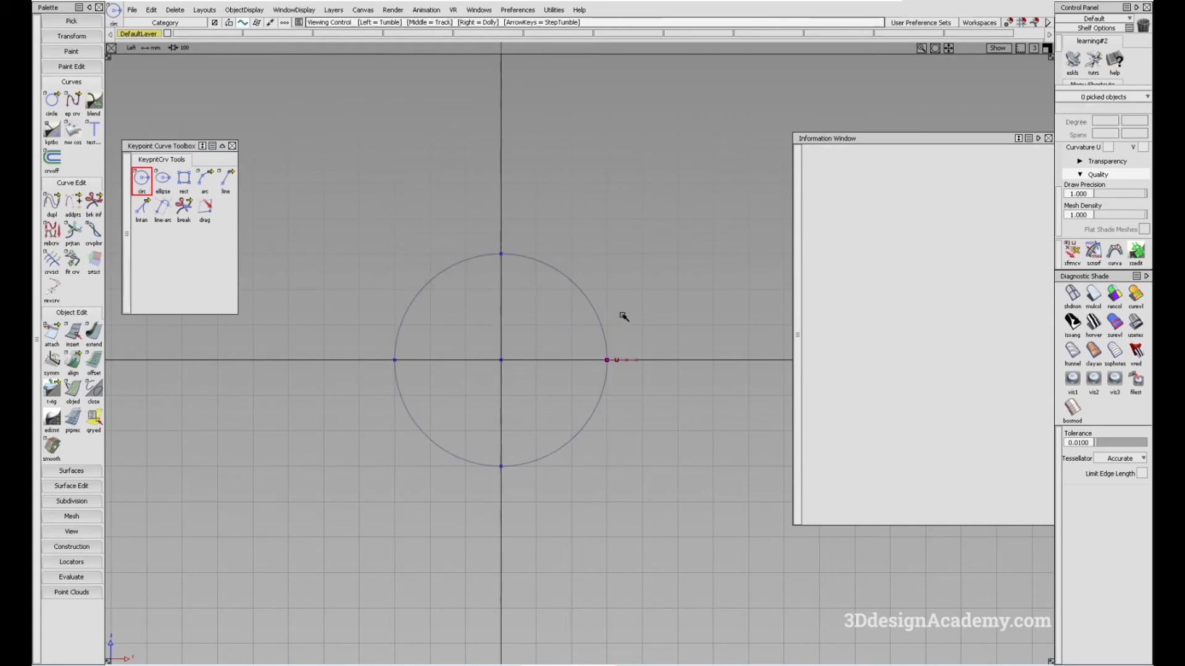
ctrl+shift+drag(524, 267, 608, 342)
click(608, 342)
alt+shift+middle_drag(619, 283, 648, 234)
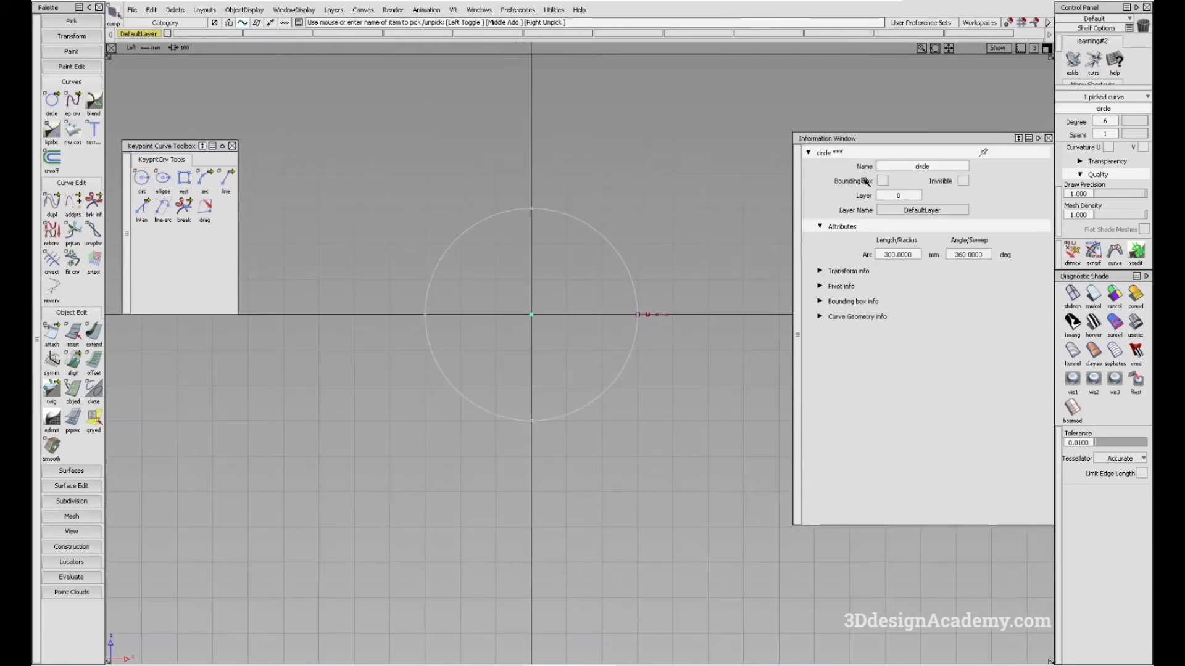
Close the Information Window and display the origin circle's CVs and hull
click(1048, 139)
alt+shift+middle_drag(776, 239, 755, 266)
ctrl+shift+right_drag(578, 237, 701, 341)
alt+shift+middle_drag(687, 320, 674, 323)
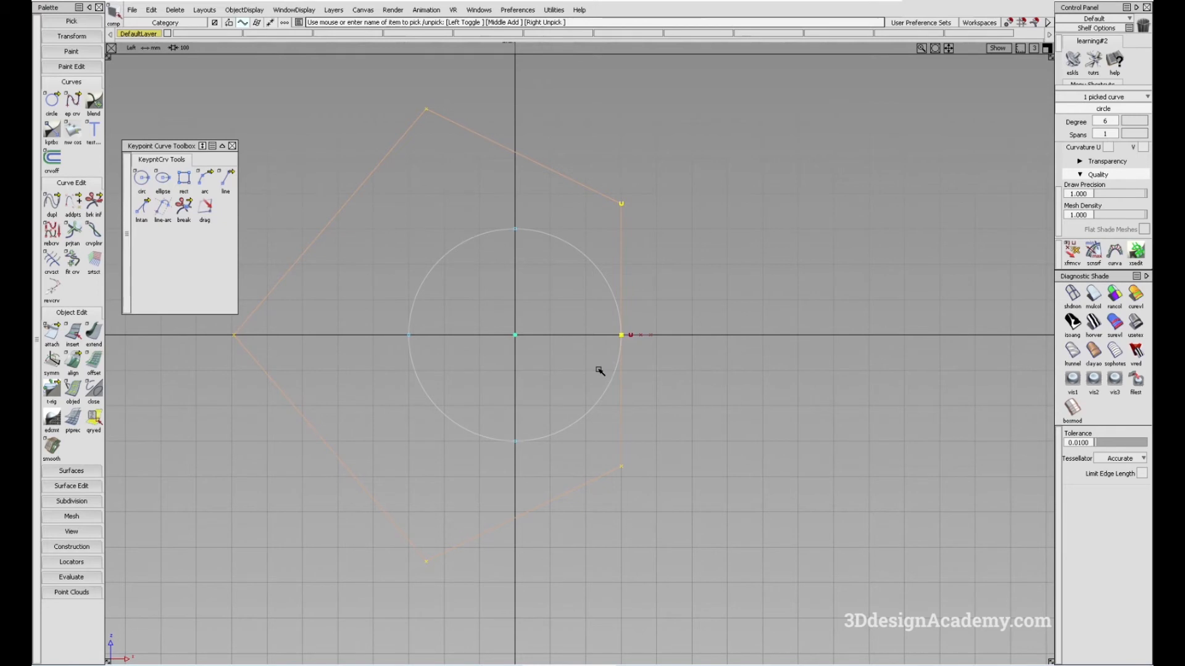
alt+shift+middle_drag(650, 364, 654, 364)
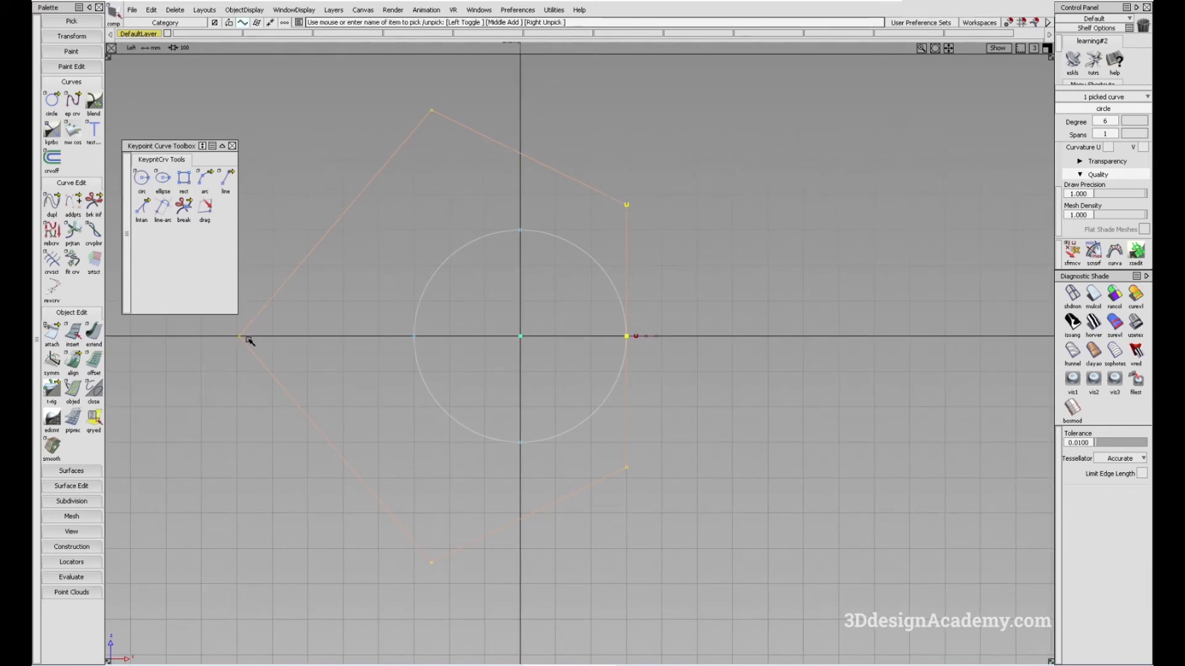
alt+shift+middle_drag(503, 488, 536, 478)
click(535, 479)
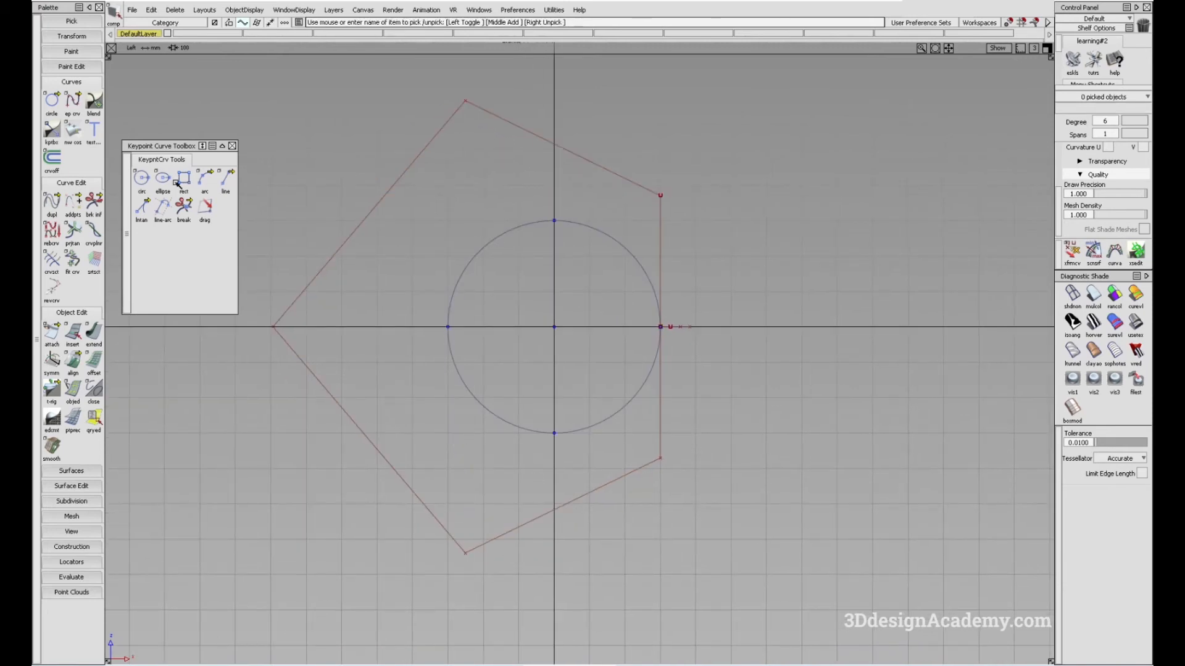
Place a periodic circle on the positive horizontal axis beyond the keypoint circle and scale it up to a slightly smaller size
click(51, 108)
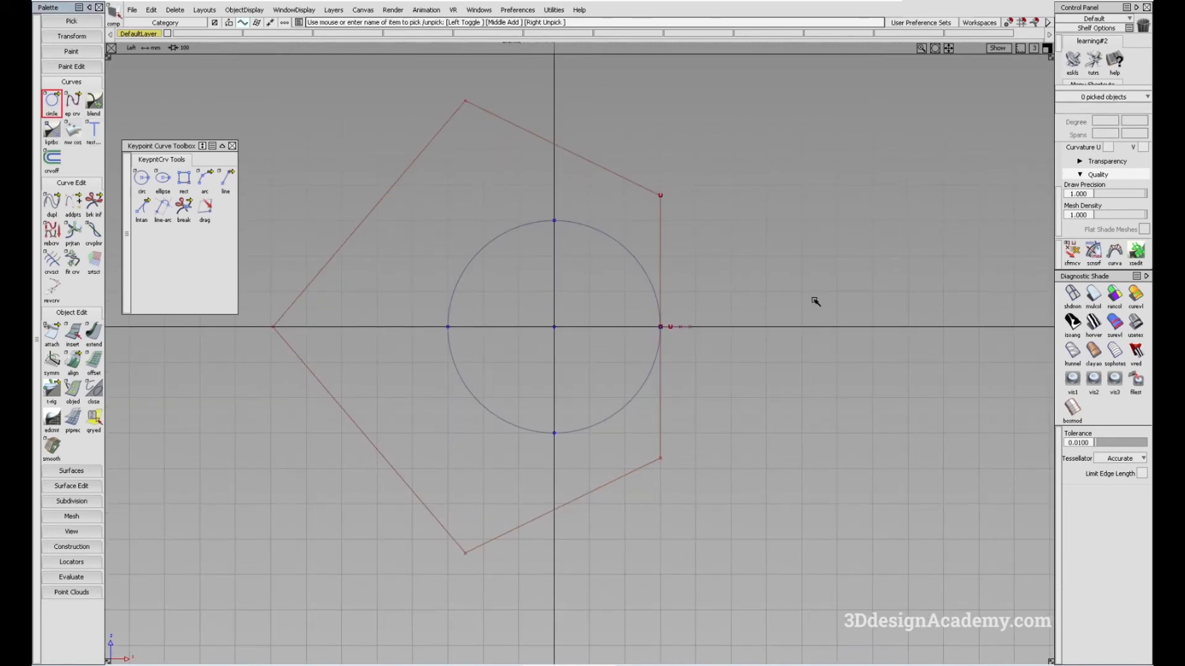
alt+click(810, 334)
ctrl+shift+middle_drag(838, 378, 770, 378)
drag(859, 382, 953, 378)
ctrl+shift+drag(671, 401, 694, 506)
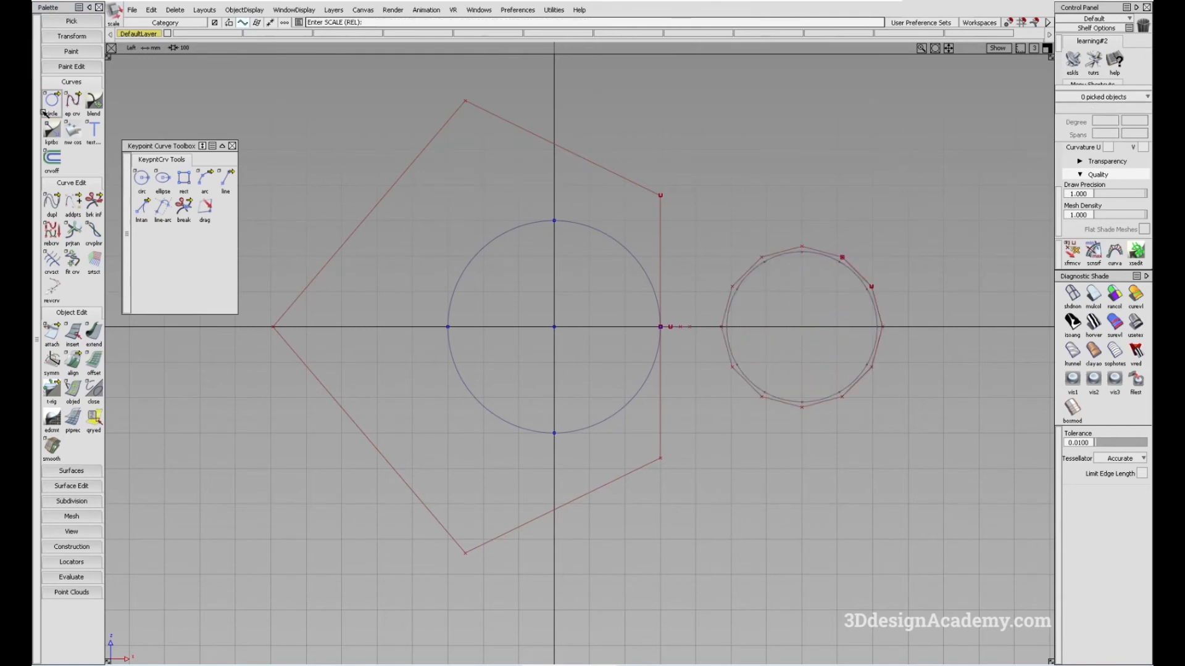
Turn off Periodic Circle, keeping a 360-degree sweep, degree 6 and 1 span, and place a circle inside the periodic one
double_click(45, 112)
click(545, 254)
click(660, 374)
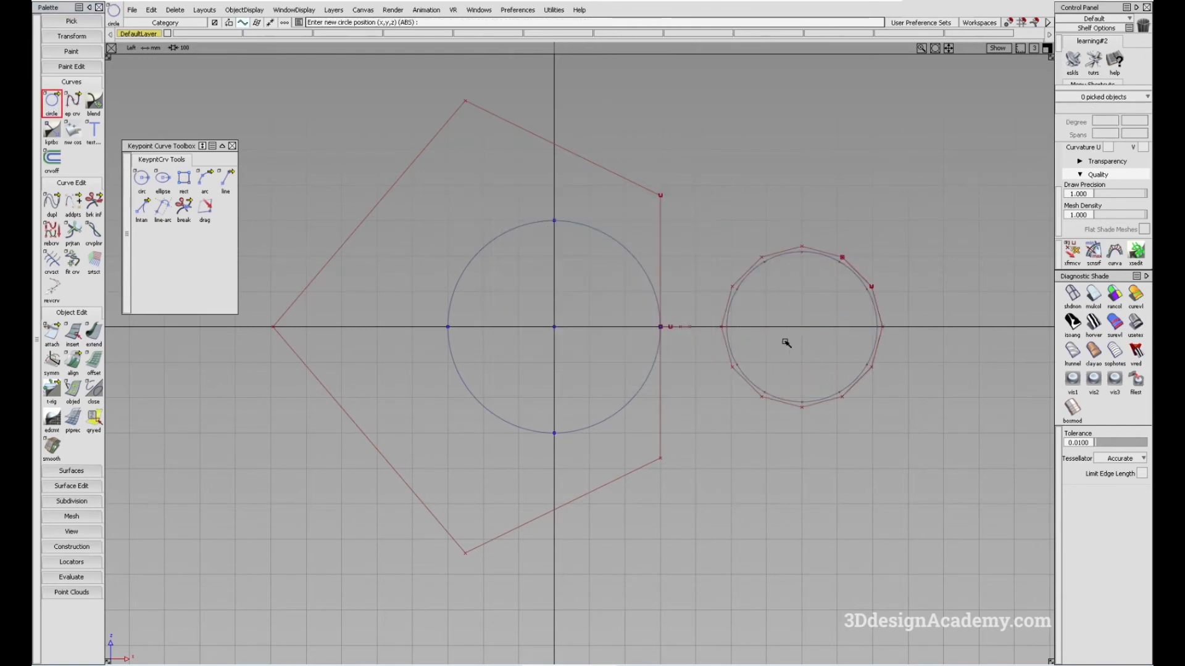
double_click(52, 102)
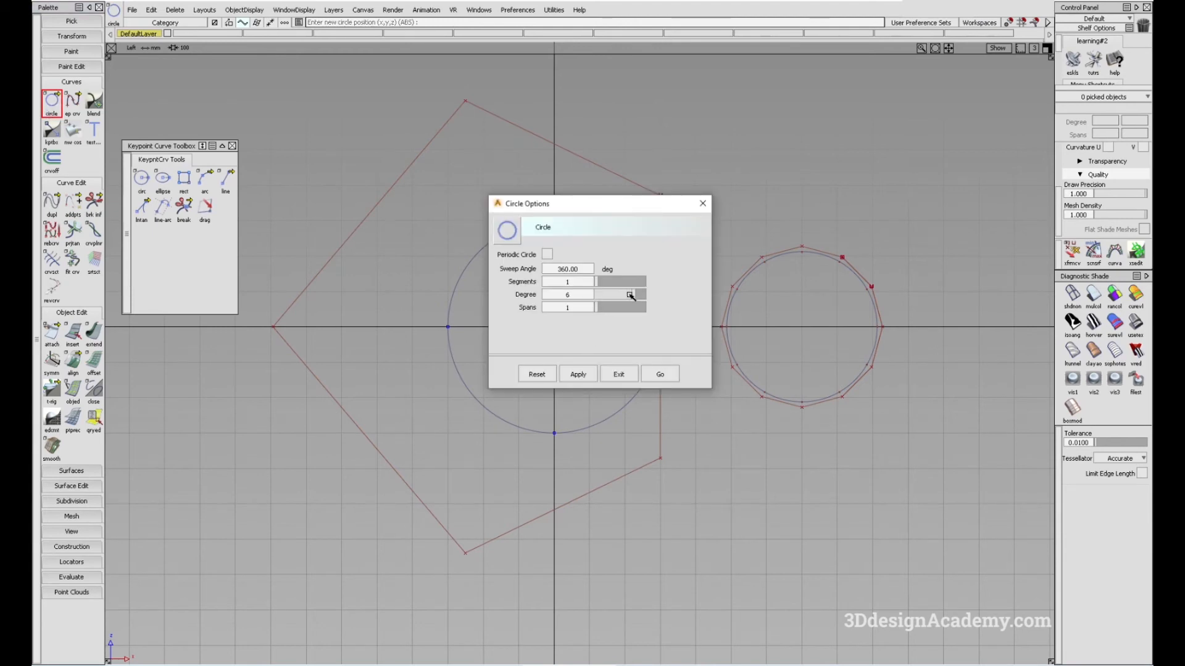
click(658, 374)
click(805, 337)
Delete the larger periodic circle on the positive horizontal axis
alt+shift+middle_drag(872, 406, 802, 418)
ctrl+shift+drag(801, 444, 789, 309)
ctrl+shift+drag(791, 298, 831, 330)
click(802, 310)
key(Delete)
key(Return)
Pick the small non-periodic circle on the positive horizontal axis and delete it
click(741, 353)
alt+shift+middle_drag(764, 401, 767, 409)
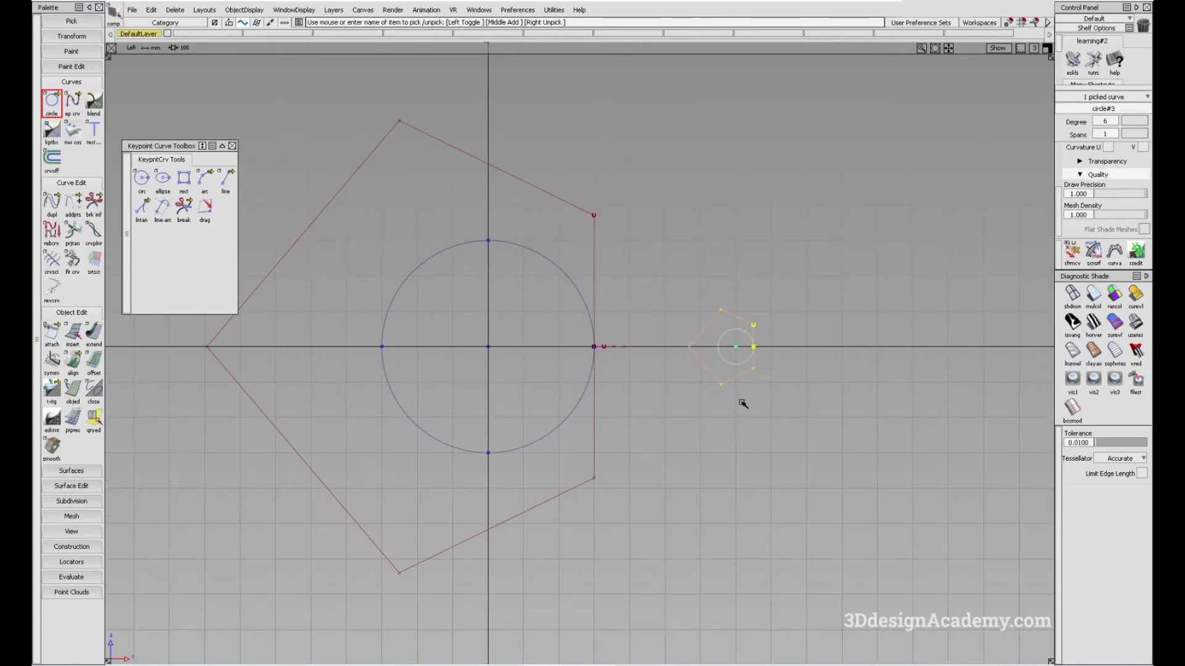
key(Delete)
key(Return)
alt+shift+middle_drag(705, 370, 739, 363)
alt+shift+middle_drag(623, 323, 606, 338)
ctrl+shift+drag(627, 442, 579, 238)
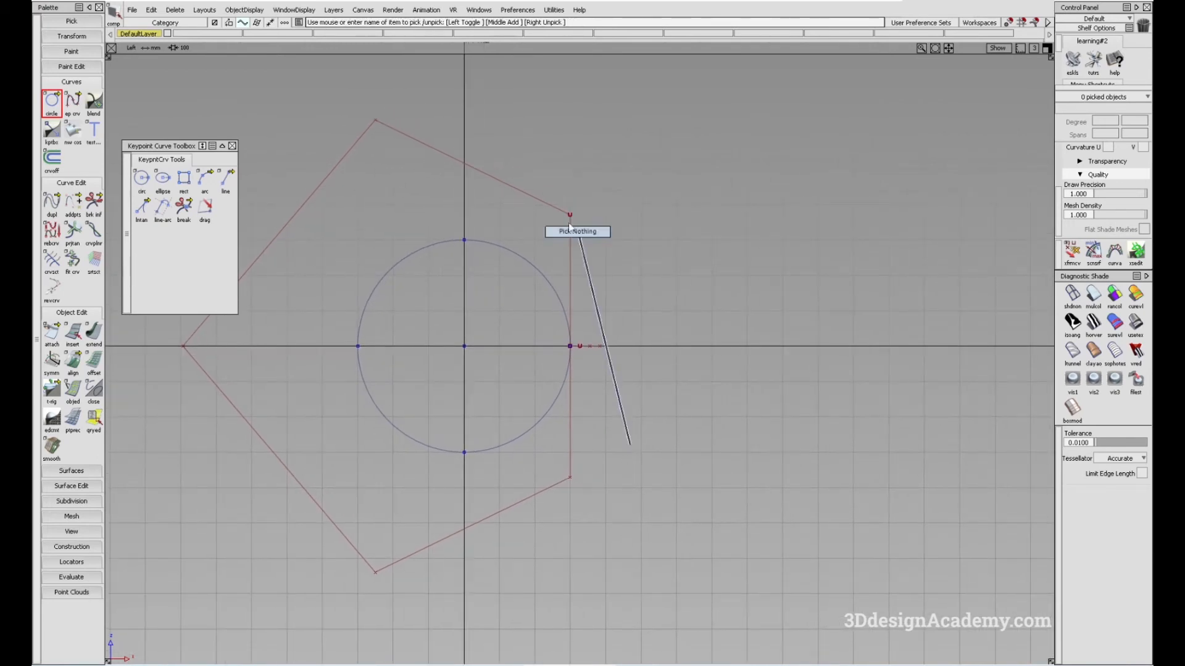
Turn Periodic Circle back on with degree 5 and 12 spans, and review the keypoint circle's degree and spans options
double_click(53, 101)
click(547, 254)
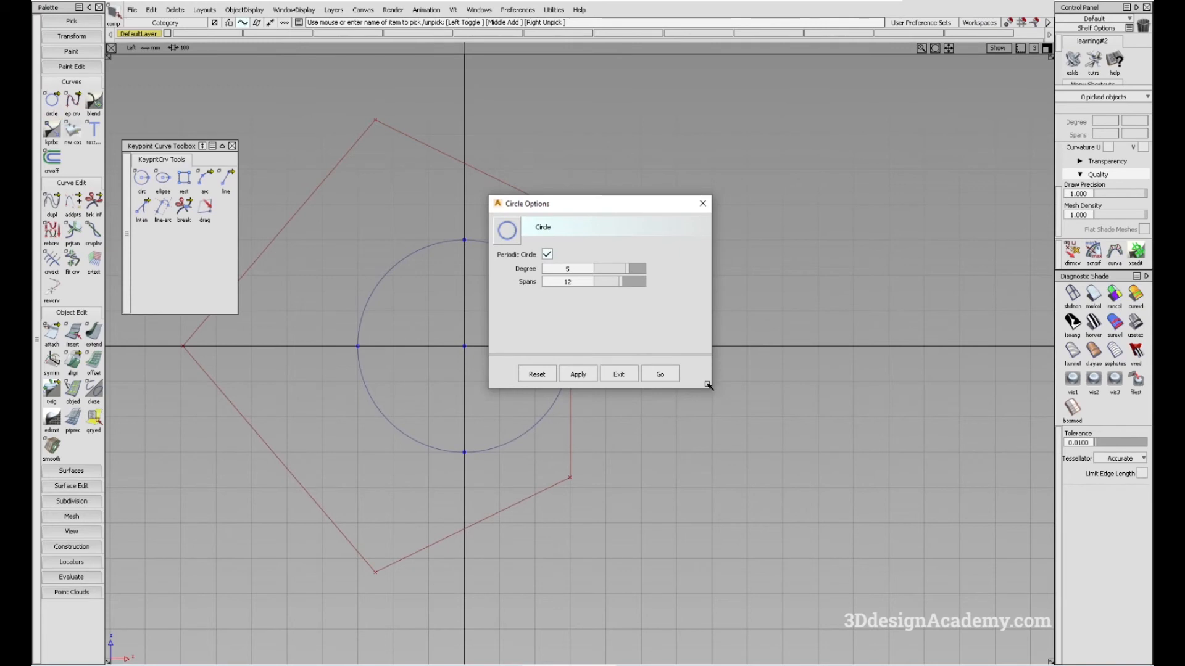
click(660, 375)
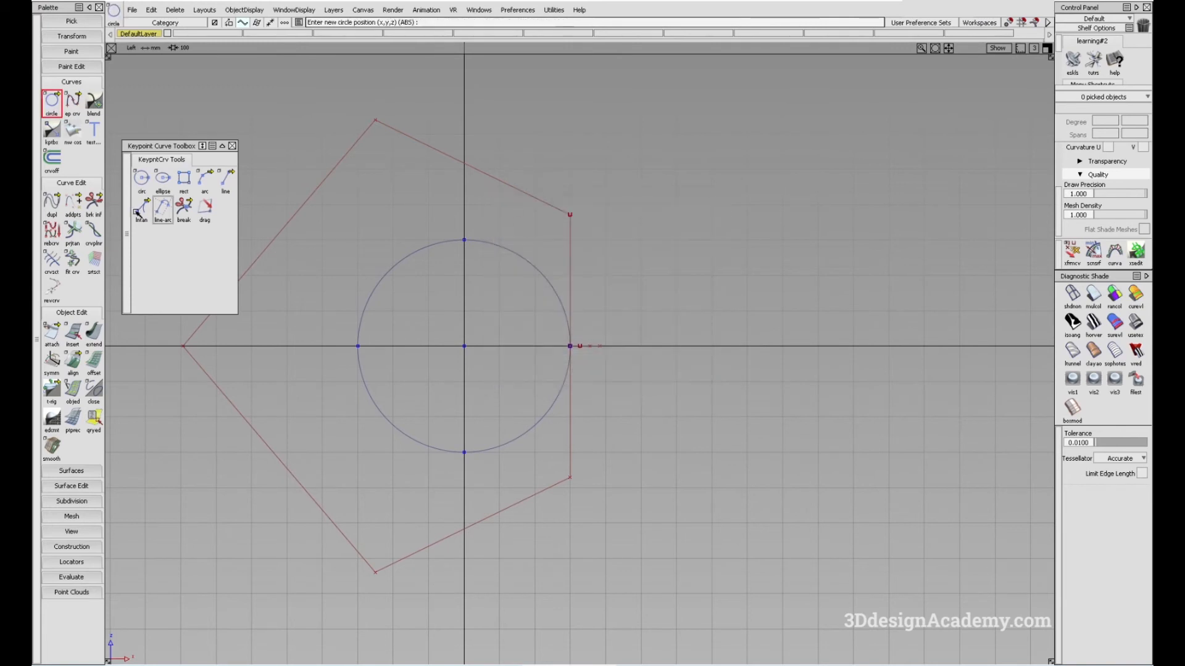
double_click(141, 178)
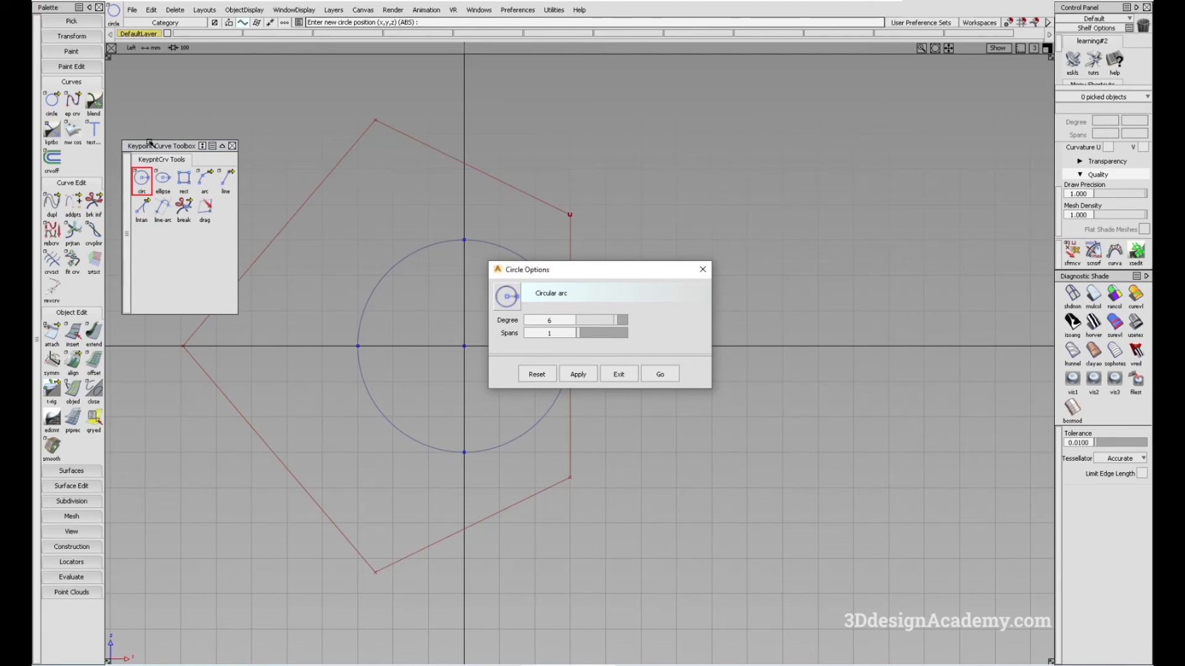
click(704, 271)
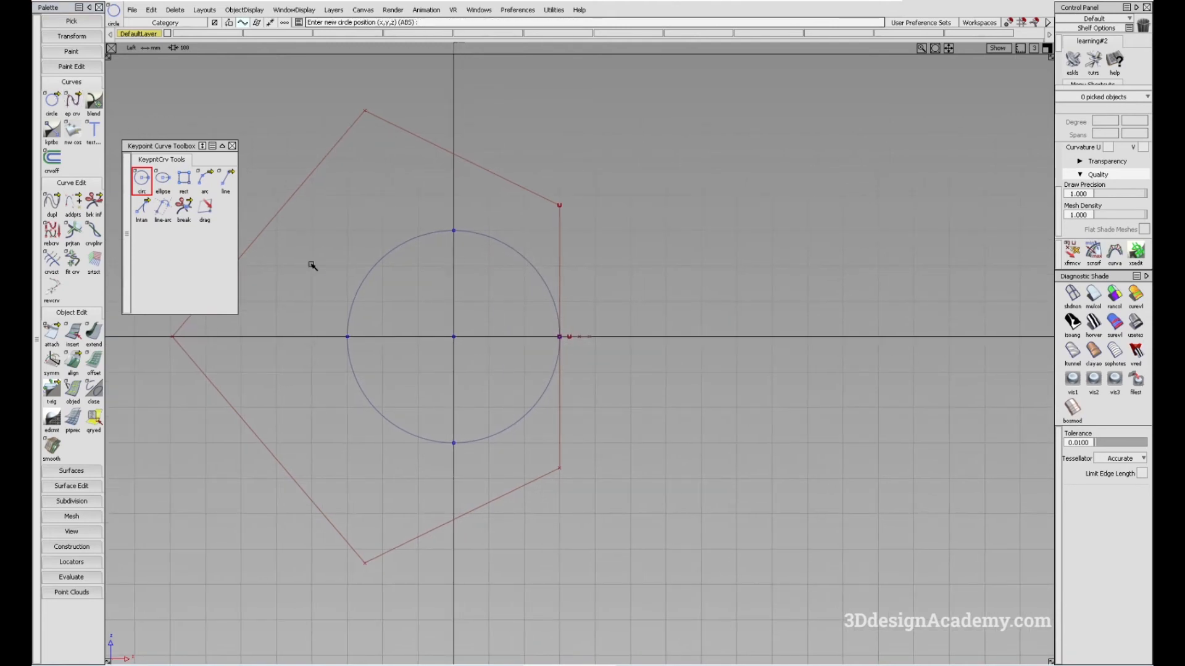
alt+shift+middle_drag(534, 362, 497, 352)
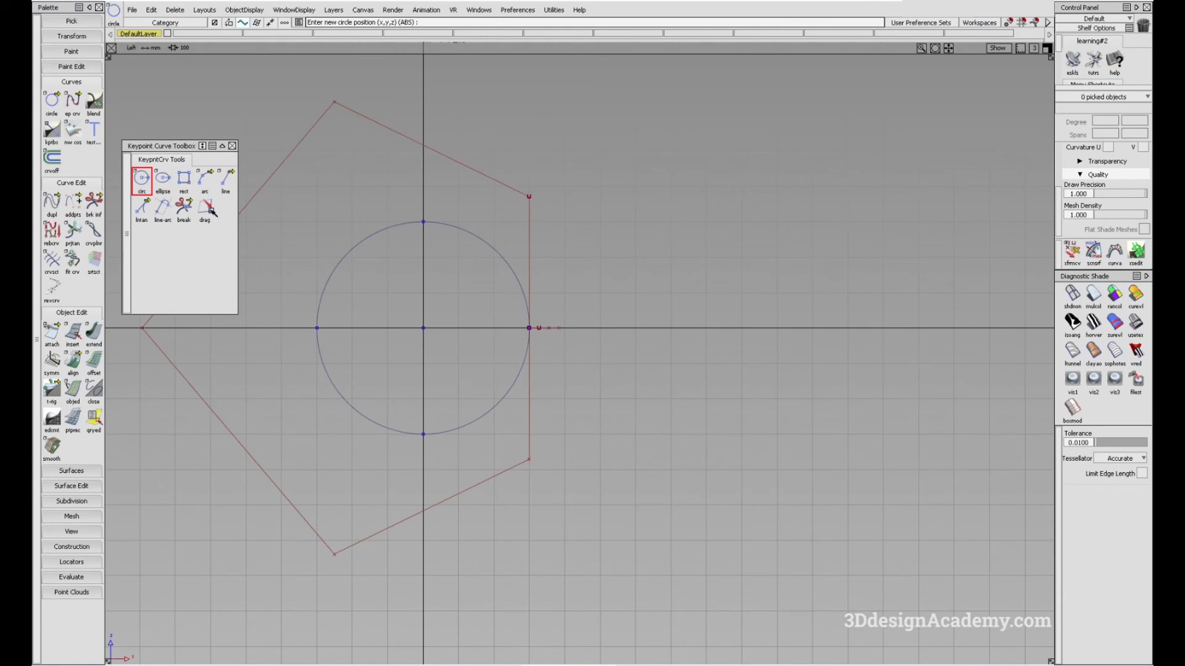
alt+shift+middle_drag(419, 286, 457, 289)
ctrl+shift+drag(469, 267, 650, 338)
drag(542, 248, 583, 282)
ctrl+shift+drag(495, 235, 560, 280)
click(560, 277)
alt+shift+middle_drag(465, 322, 466, 301)
drag(460, 471, 407, 280)
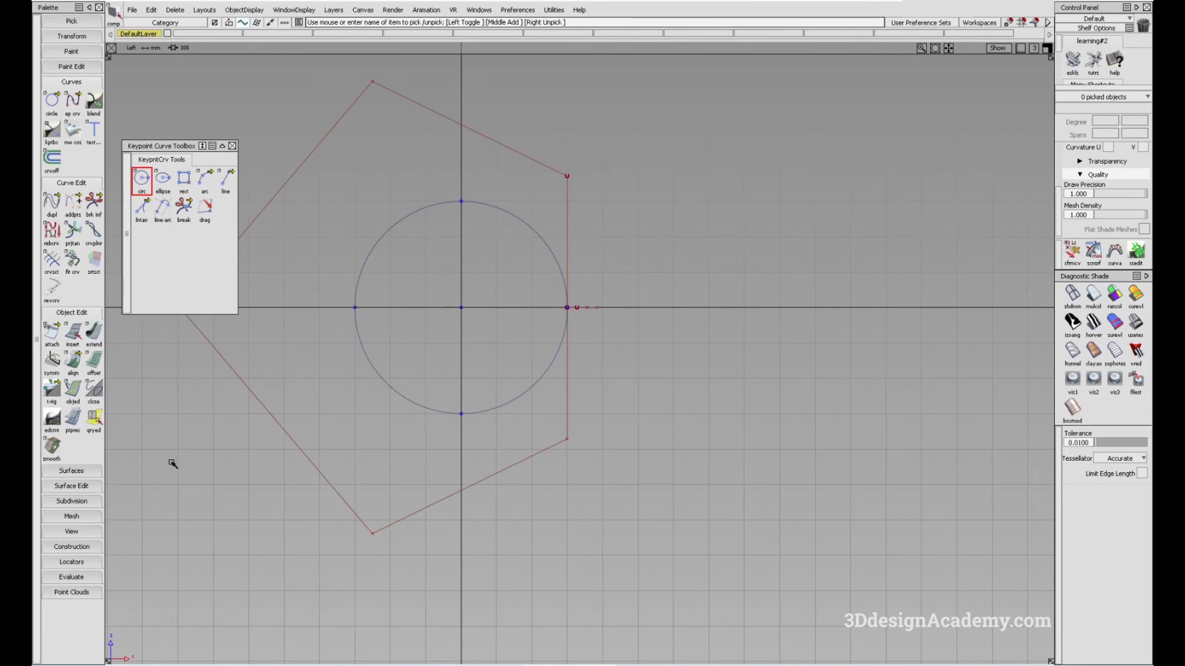
Measure the radius of curvature along the origin circle with the radius locator
click(71, 562)
drag(93, 580, 158, 584)
drag(547, 244, 467, 390)
ctrl+shift+right_drag(673, 473, 528, 358)
ctrl+shift+drag(530, 417, 516, 285)
alt+shift+middle_drag(516, 285, 521, 289)
ctrl+shift+drag(499, 344, 487, 290)
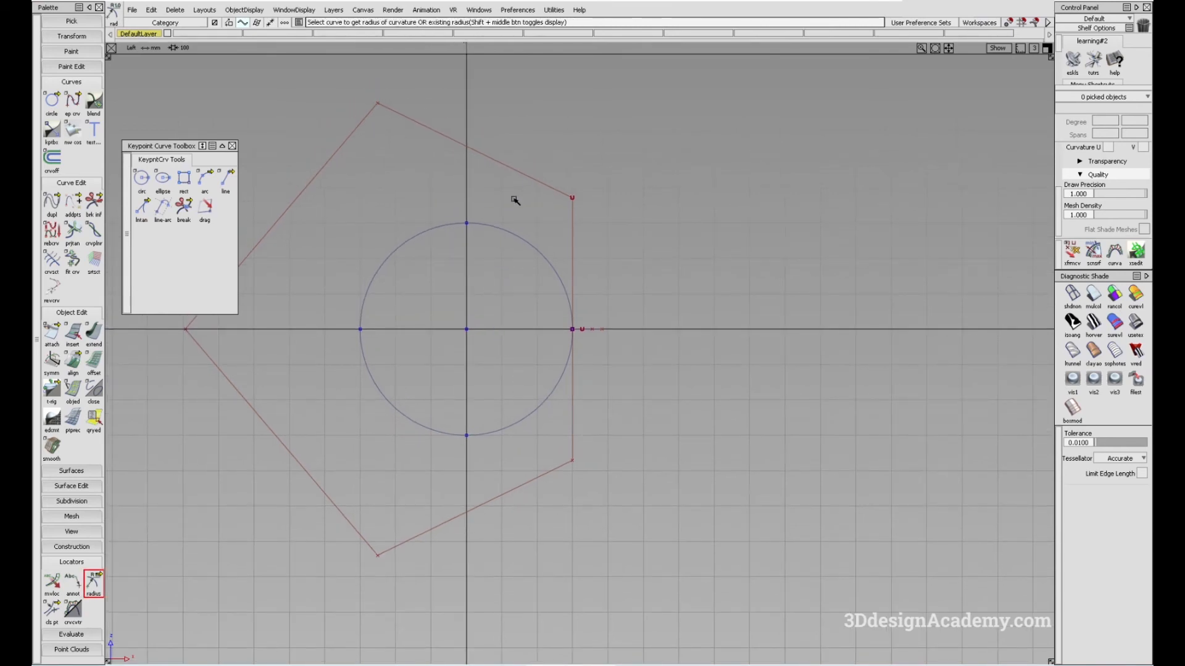
Turn off the Primitives rational flag in the construction options
click(517, 10)
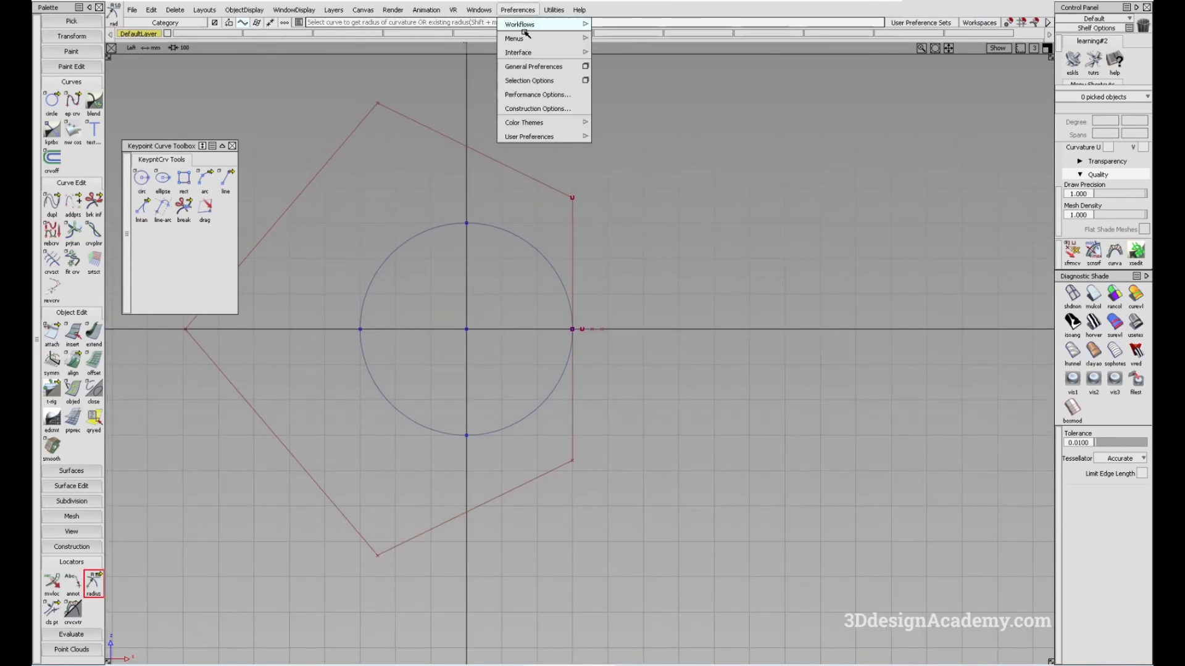
click(534, 109)
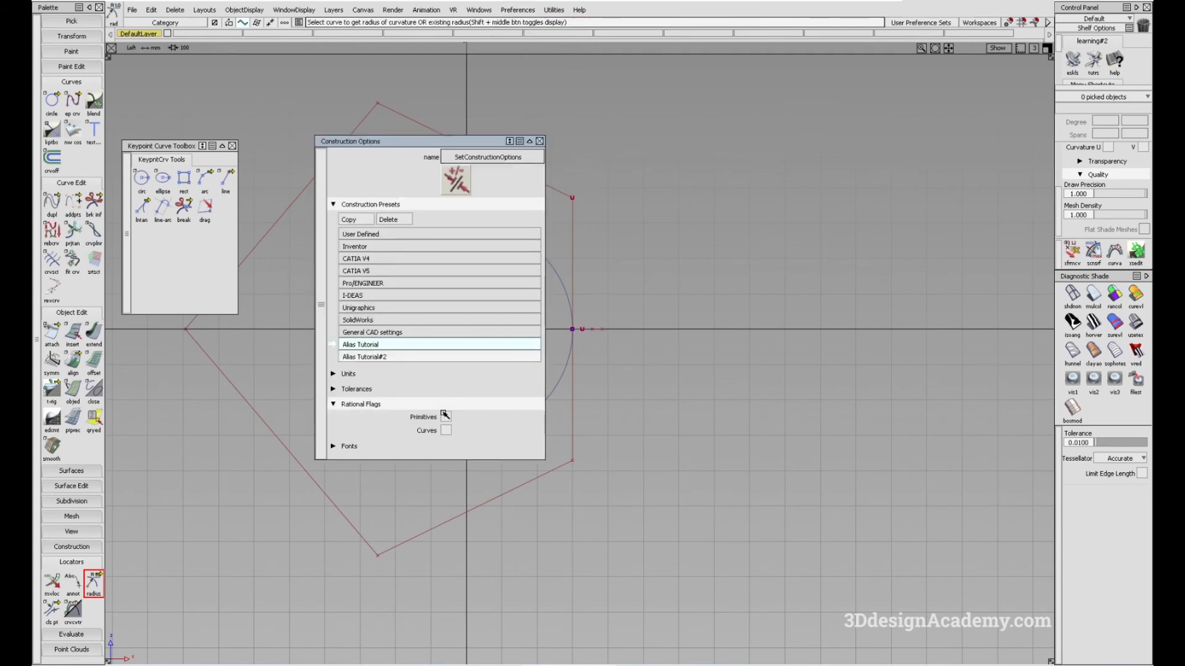
click(446, 419)
click(539, 141)
Draw a second keypoint circle on the positive horizontal axis, touching the first and matching its size, and display its CVs
click(141, 178)
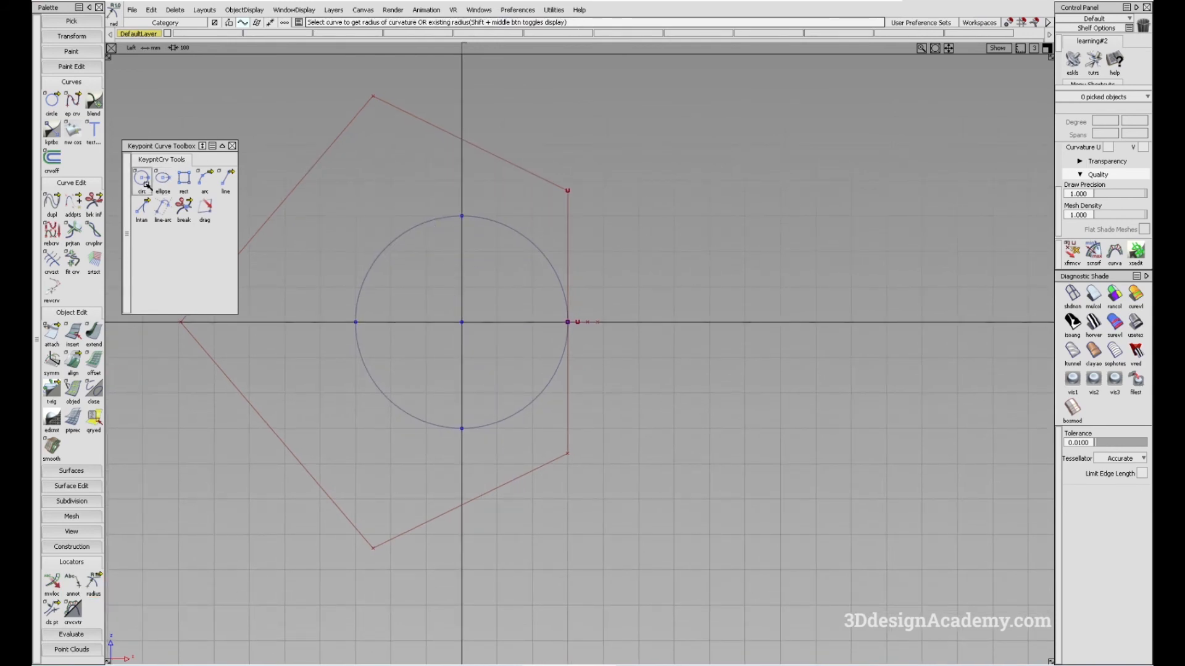
click(781, 333)
ctrl+shift+drag(726, 404, 737, 272)
click(753, 255)
ctrl+shift+right_drag(752, 260, 838, 331)
alt+shift+middle_drag(724, 282, 688, 297)
ctrl+shift+drag(679, 431, 635, 252)
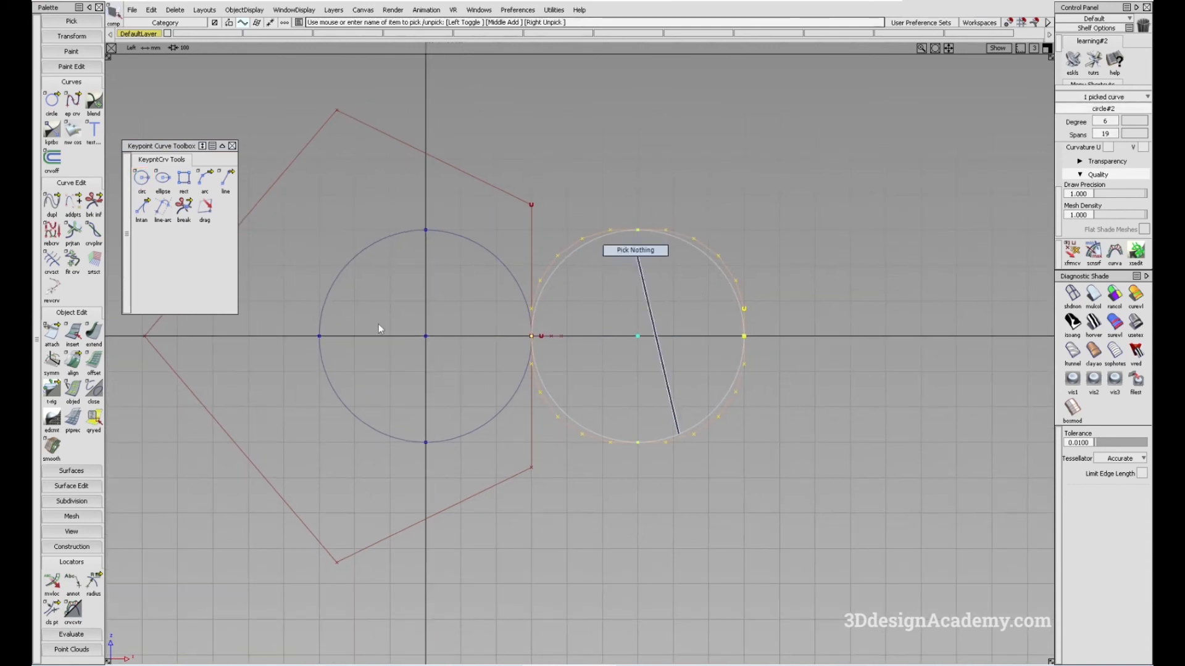
Measure the radius of curvature along the second circle with the radius locator
click(94, 584)
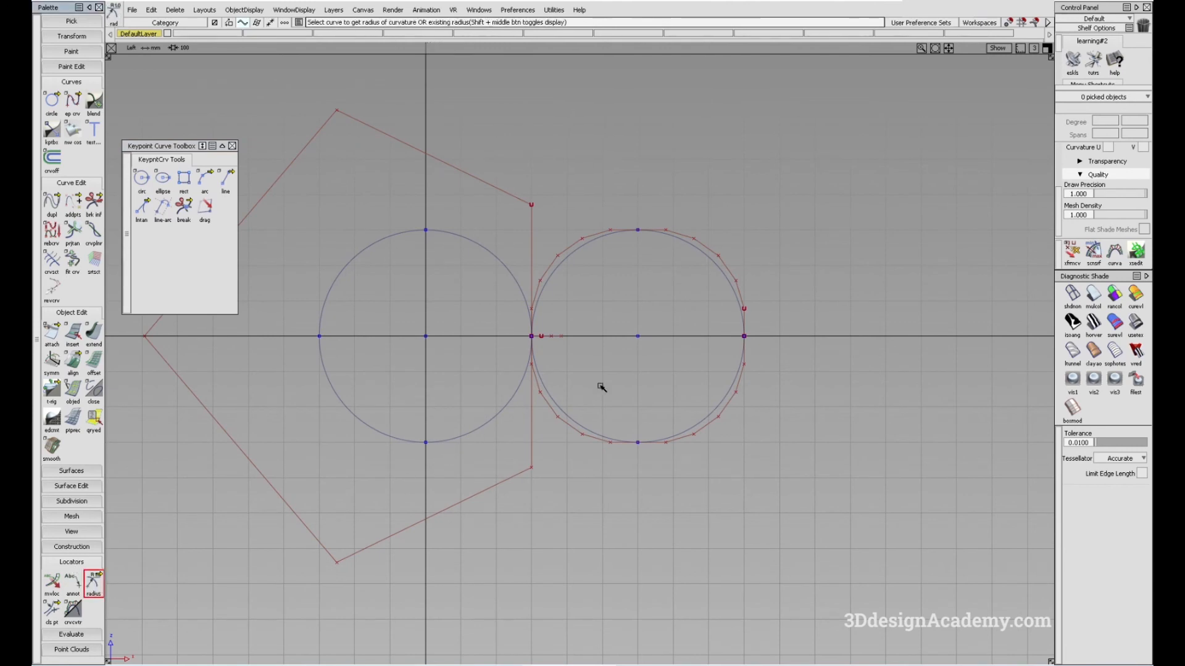
drag(706, 411, 558, 364)
alt+shift+middle_drag(696, 396, 660, 418)
Pick the second circle and toggle its CV and hull display off and back on
ctrl+shift+drag(593, 264, 620, 267)
click(620, 266)
alt+shift+middle_drag(716, 313, 695, 317)
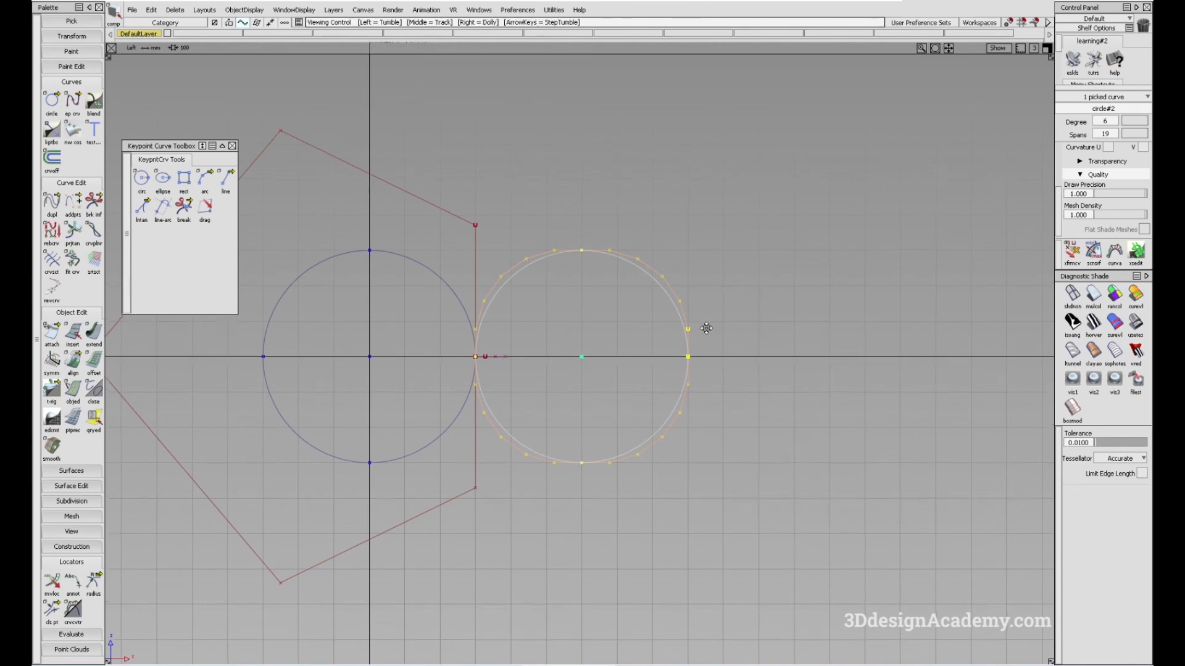
alt+shift+middle_drag(733, 313, 725, 326)
ctrl+shift+right_click(765, 290)
right_drag(765, 291, 743, 307)
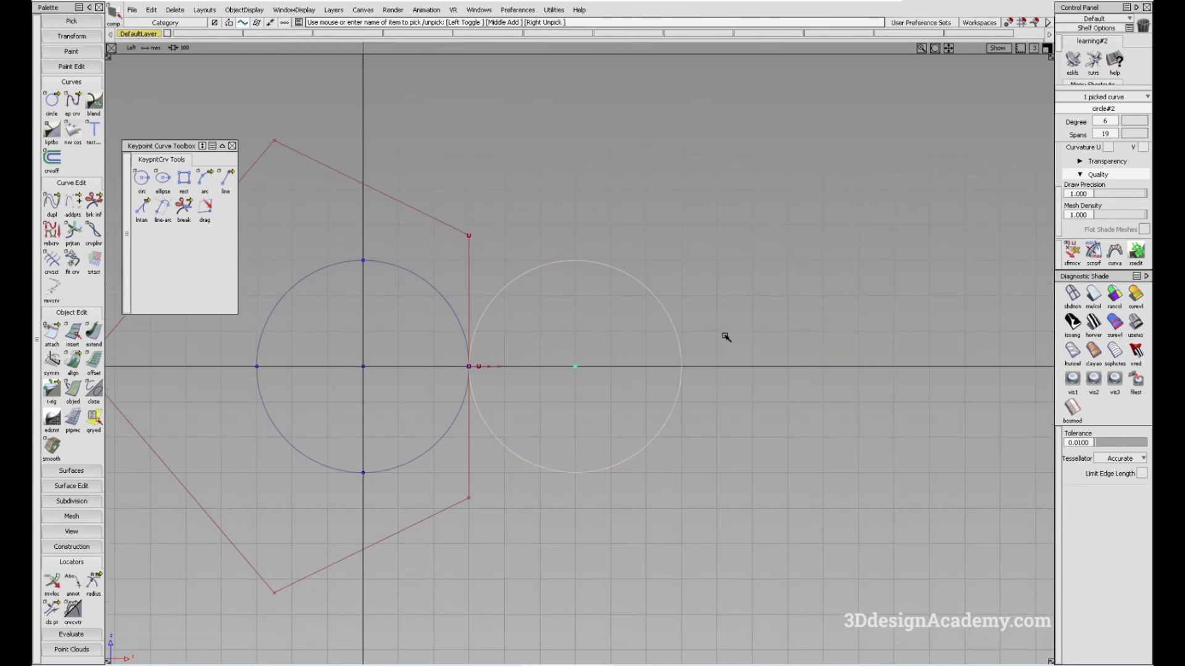
ctrl+shift+right_drag(672, 313, 754, 345)
alt+shift+middle_drag(820, 280, 765, 308)
Turn off the Cv/Hull display for the second circle and clear the selection
scroll(1121, 210, up, 4)
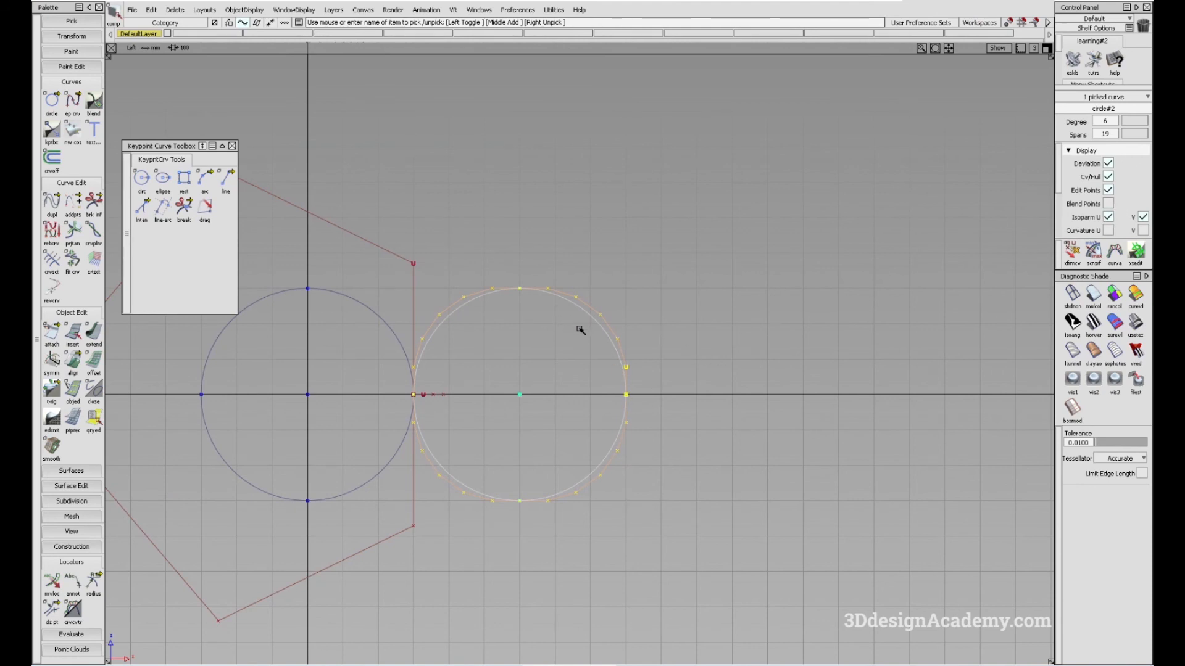
alt+shift+middle_drag(607, 323, 615, 319)
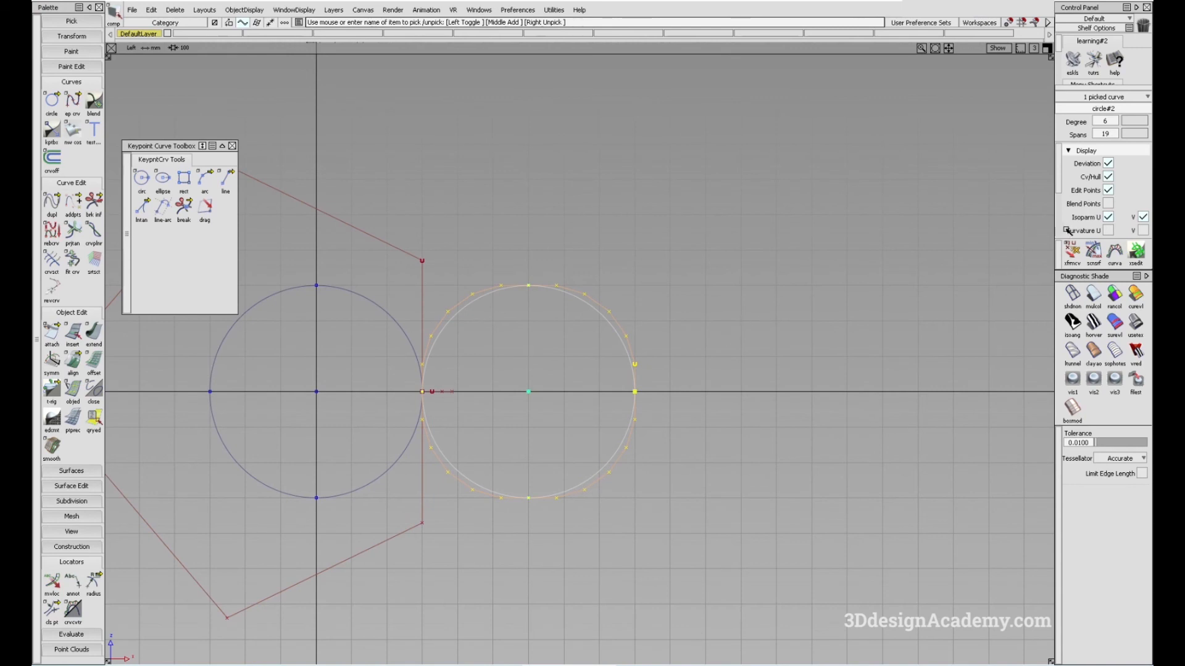
click(1109, 176)
alt+shift+drag(488, 415, 588, 376)
ctrl+shift+drag(650, 523, 648, 280)
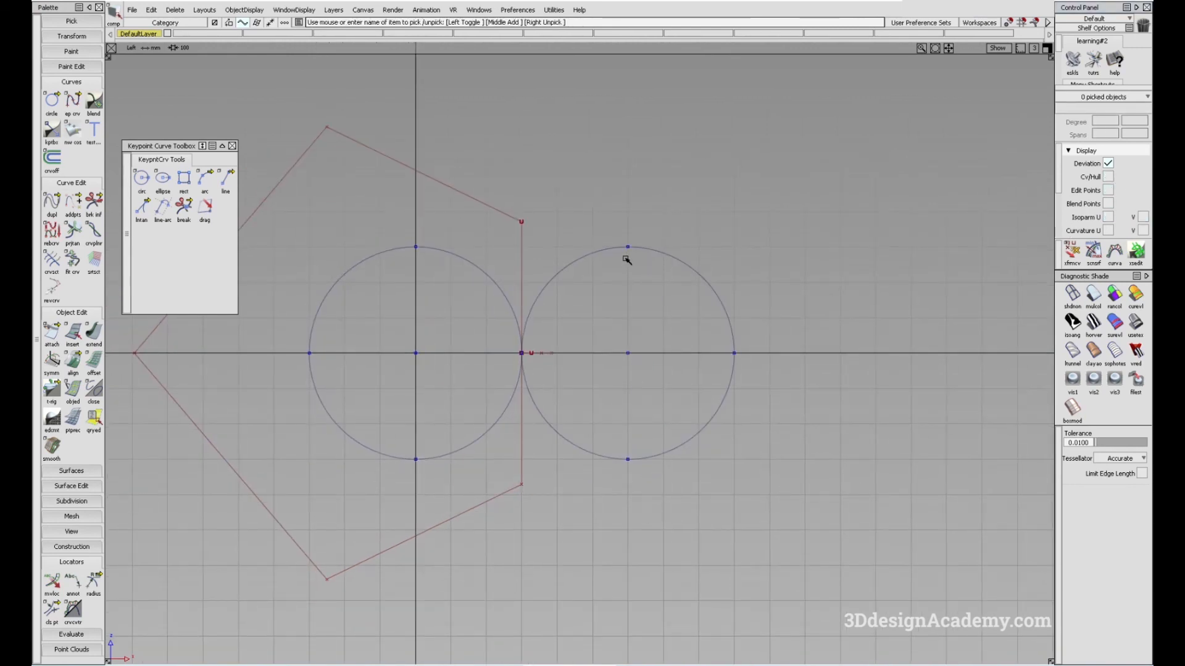
Delete the first circle centred at the origin, keeping the second circle
alt+shift+middle_drag(534, 366, 630, 341)
ctrl+shift+drag(527, 389, 645, 446)
click(586, 475)
alt+shift+middle_drag(695, 472, 689, 483)
key(Delete)
key(Return)
ctrl+shift+drag(691, 394, 849, 470)
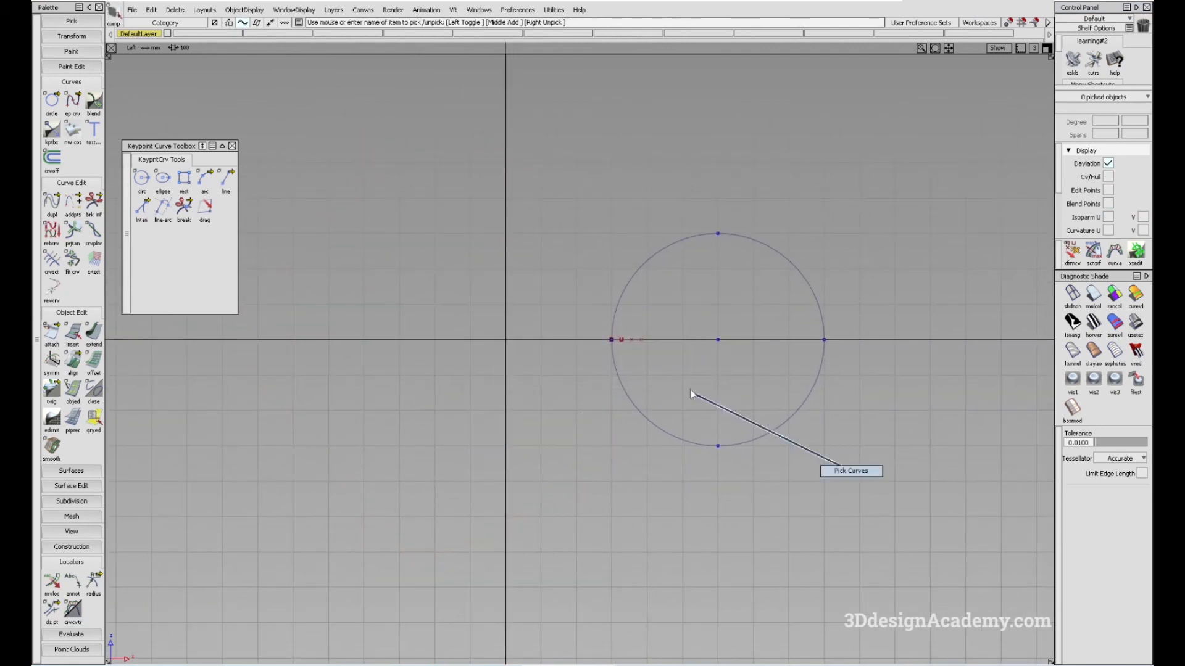
click(810, 473)
alt+shift+middle_drag(797, 456, 787, 460)
ctrl+shift+drag(664, 463, 656, 392)
alt+shift+middle_drag(706, 415, 684, 405)
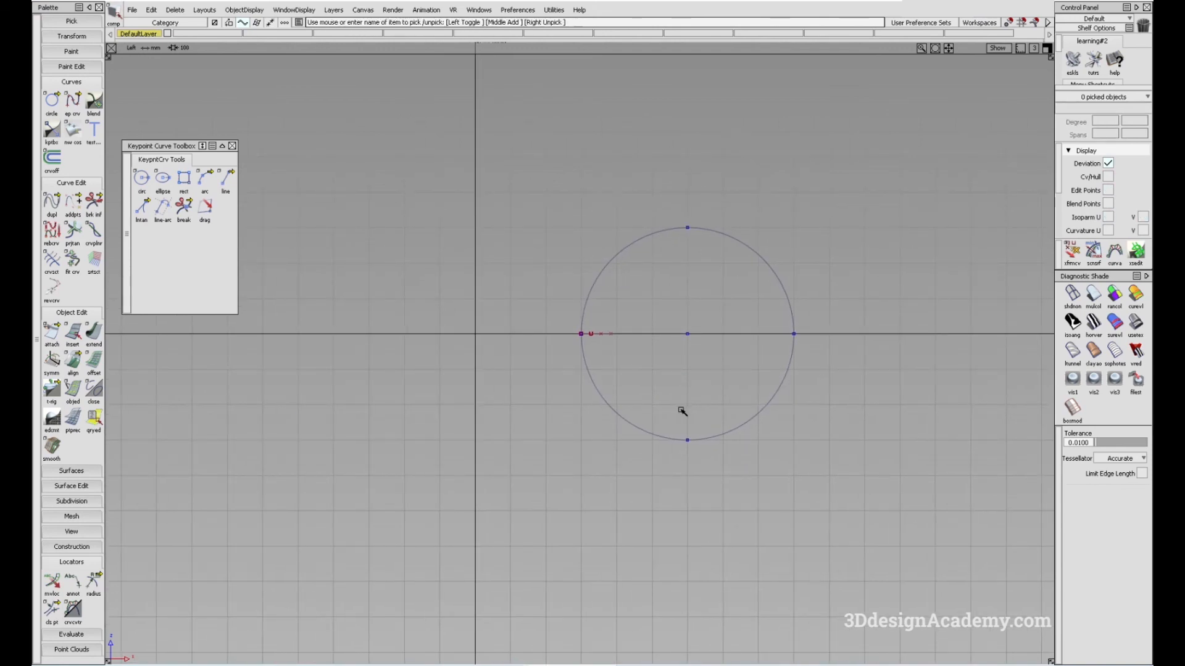
alt+shift+middle_drag(682, 411, 678, 413)
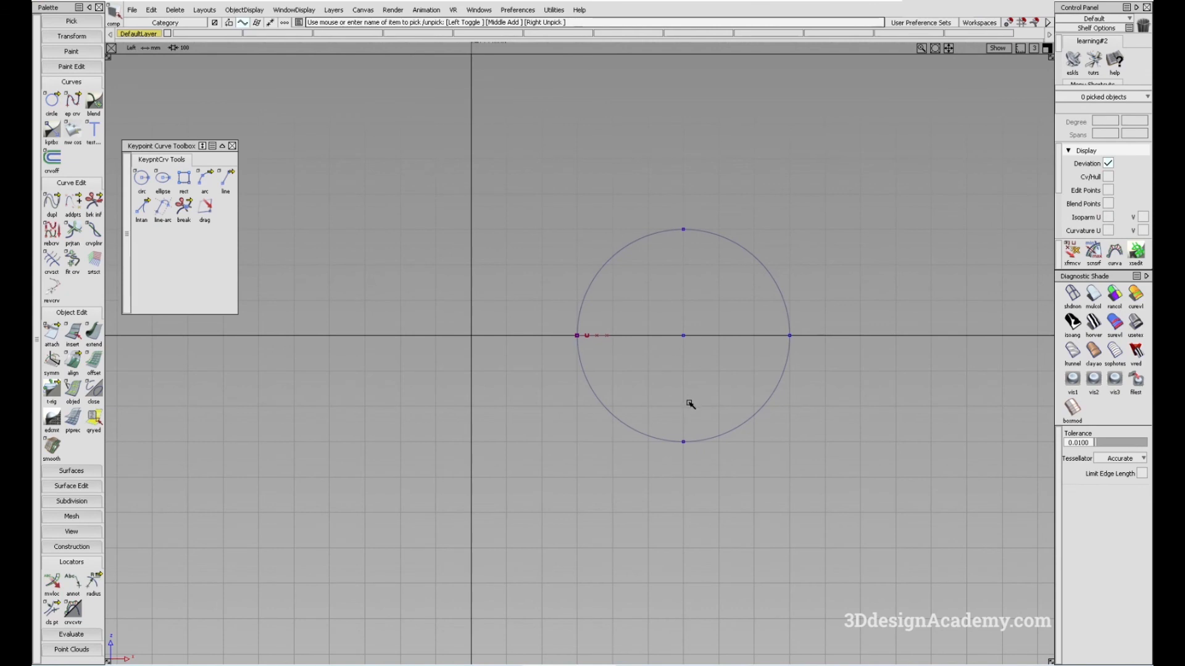